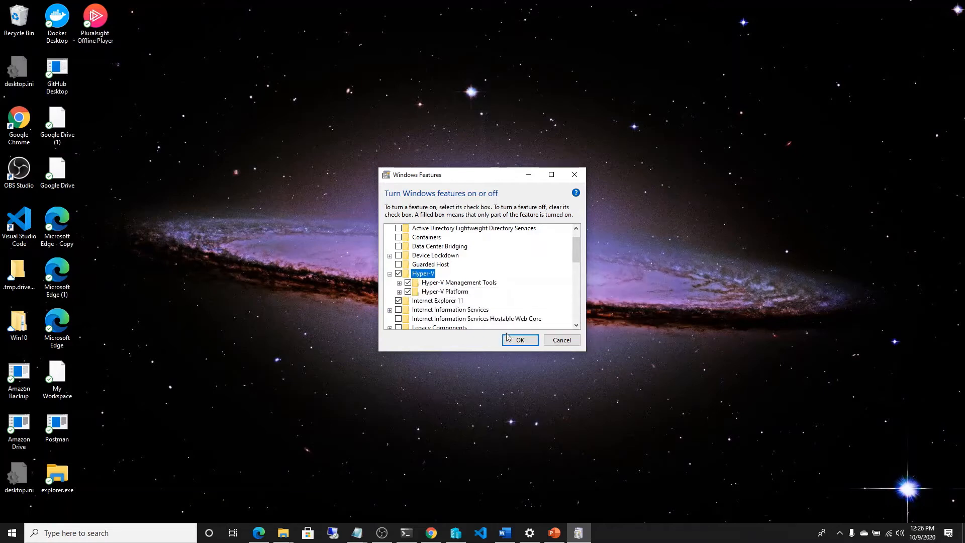
Step: Cancel the Windows Features dialog, switch to Chrome and review the User Manual section of the VirtualBox downloads page
left_click(562, 341)
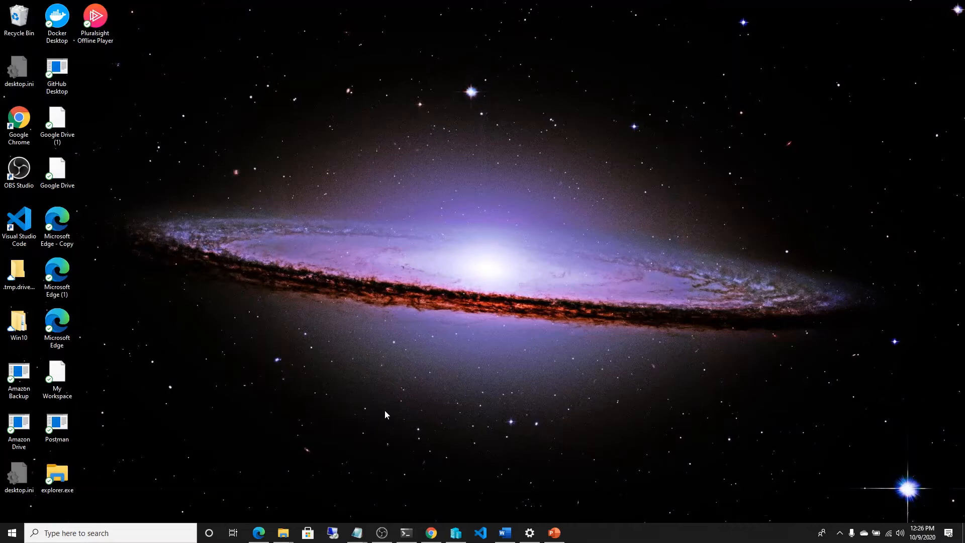
left_click(430, 533)
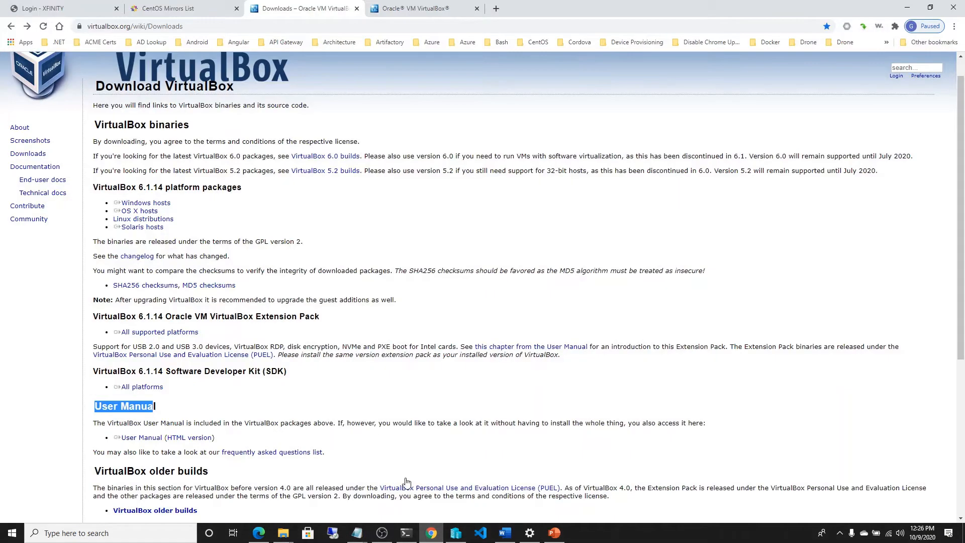
left_click(205, 26)
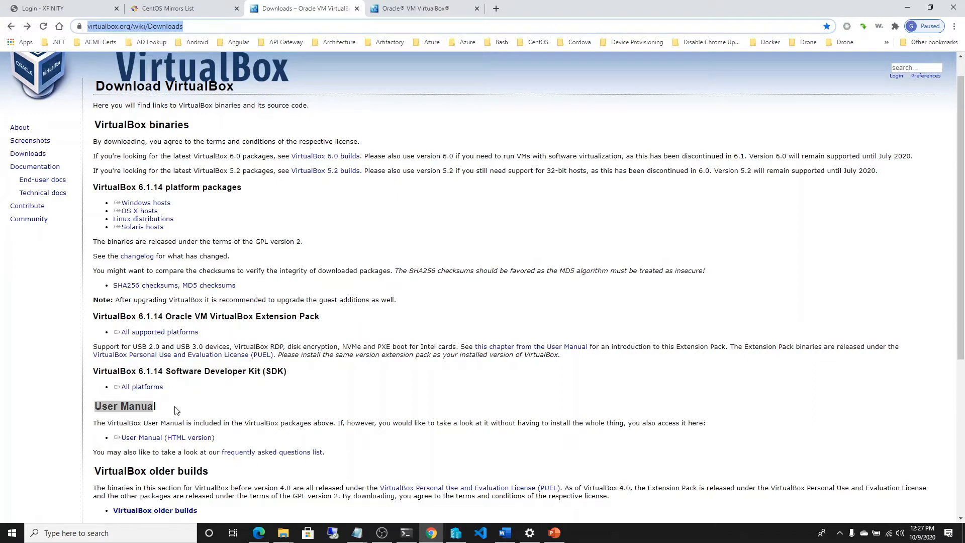
left_click(161, 411)
left_click_drag(94, 406, 161, 408)
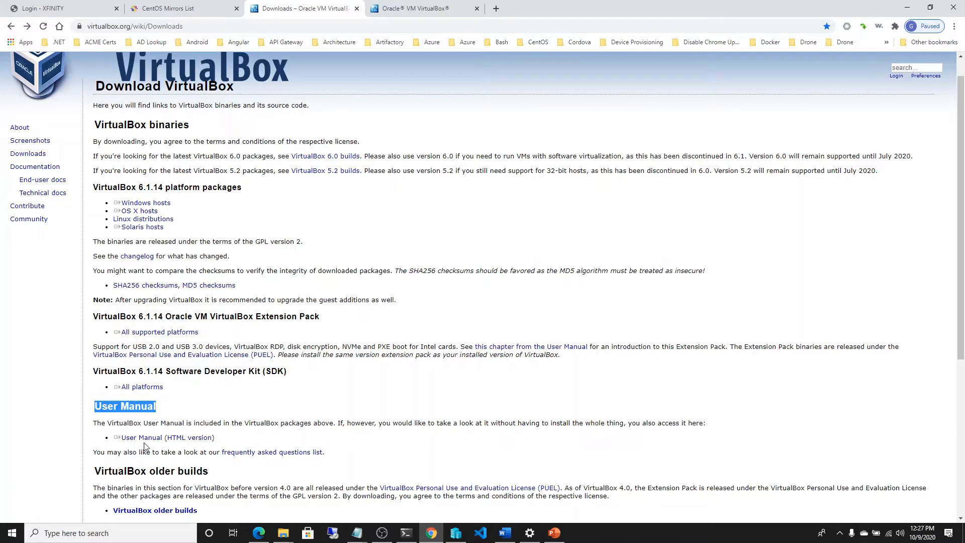
left_click_drag(167, 440, 212, 441)
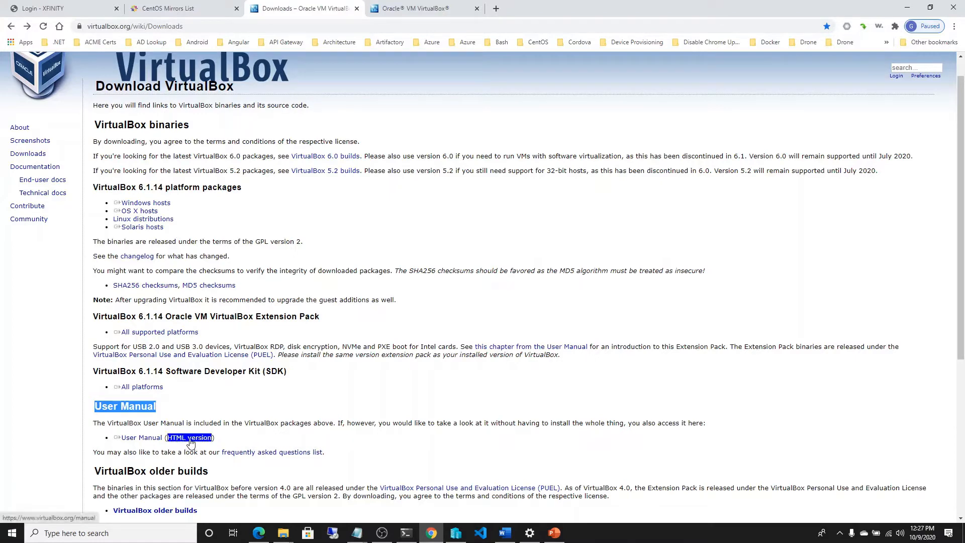
Step: Search the VirtualBox user manual for "Network Address Translation Service" and open section 6.4
left_click(407, 9)
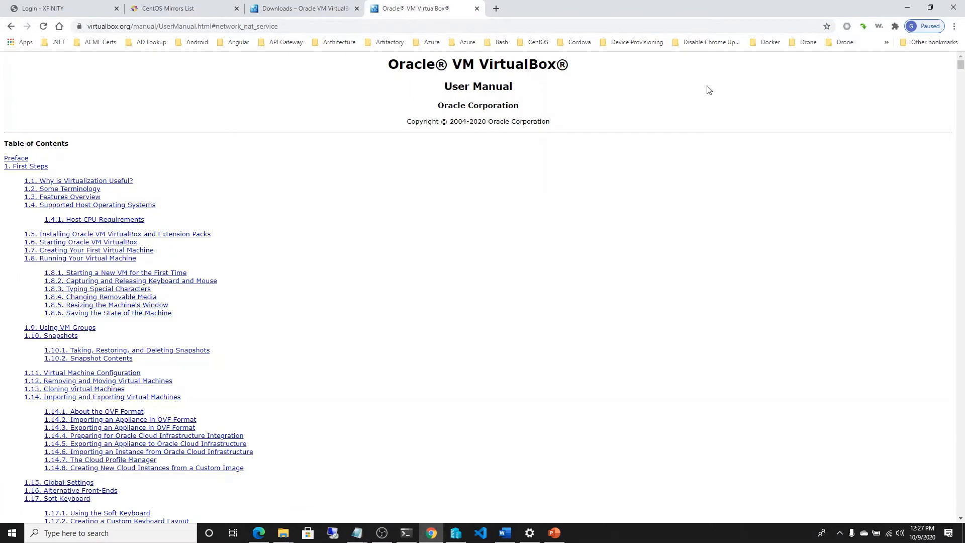
key("ctrl+f")
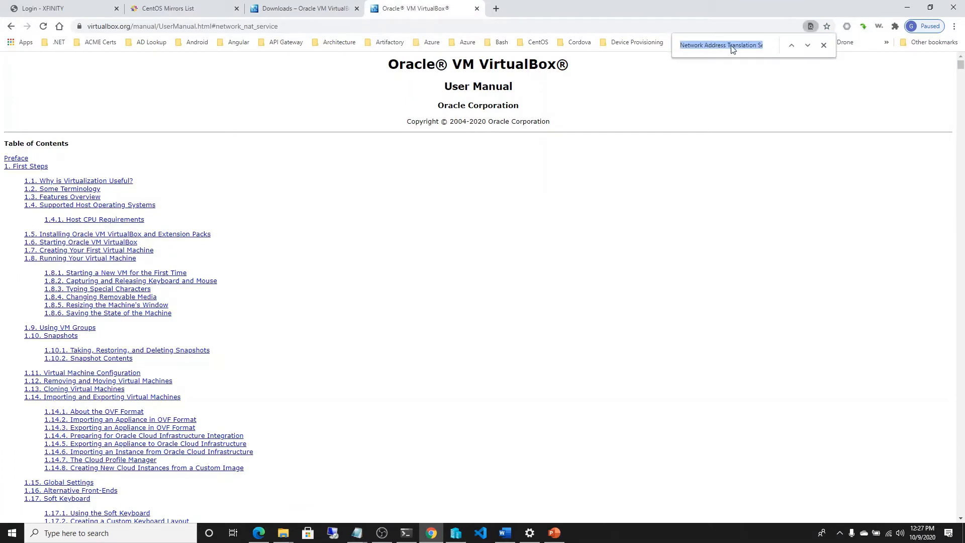
left_click(761, 45)
left_click_drag(759, 45, 678, 46)
left_click(807, 45)
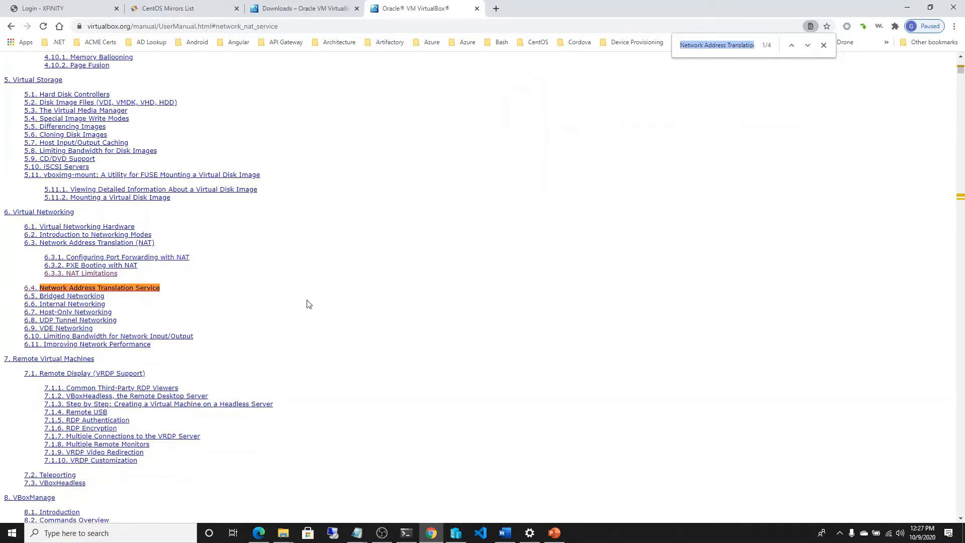
left_click(240, 306)
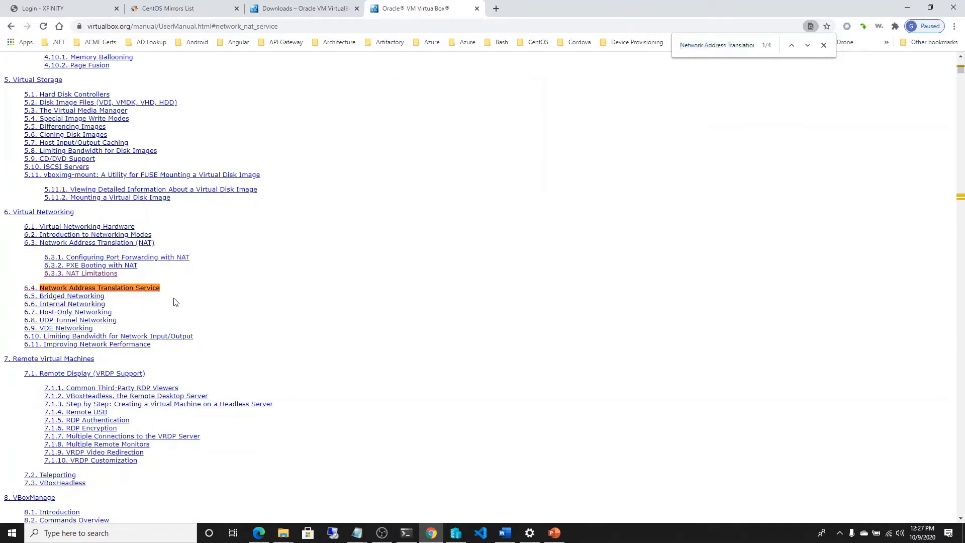
left_click(131, 289)
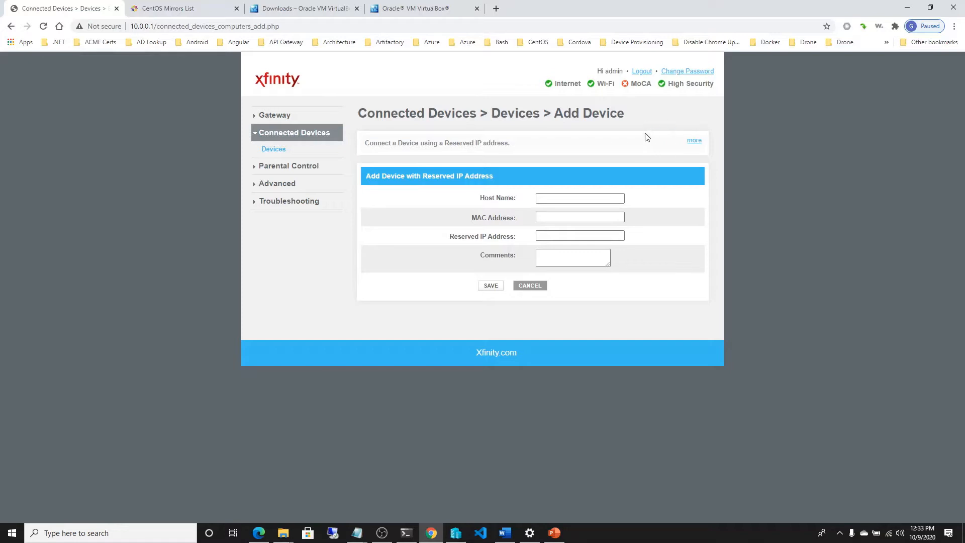
Step: Examine the Host Name and MAC Address fields in the Xfinity router's form for adding a device with a reserved IP address
left_click(553, 200)
left_click(552, 198)
left_click(554, 216)
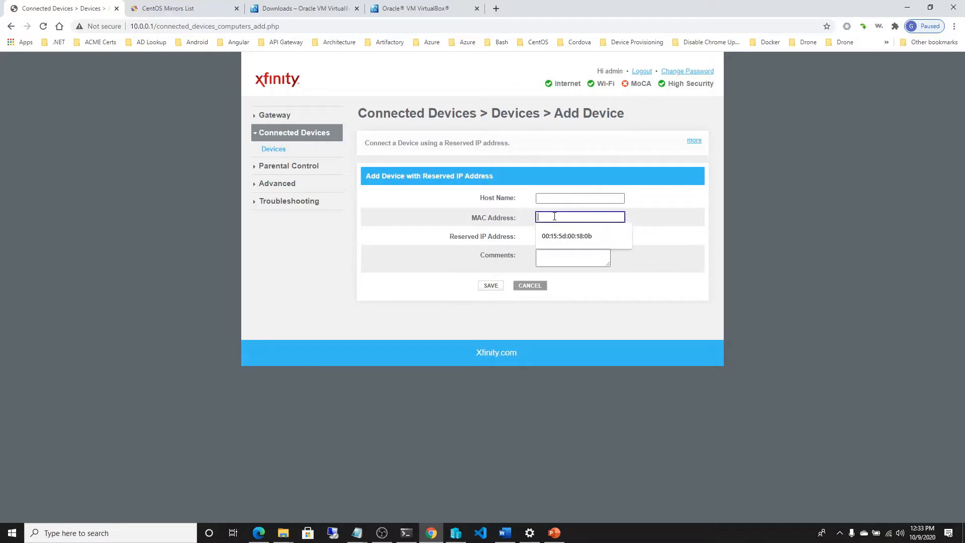
left_click(562, 176)
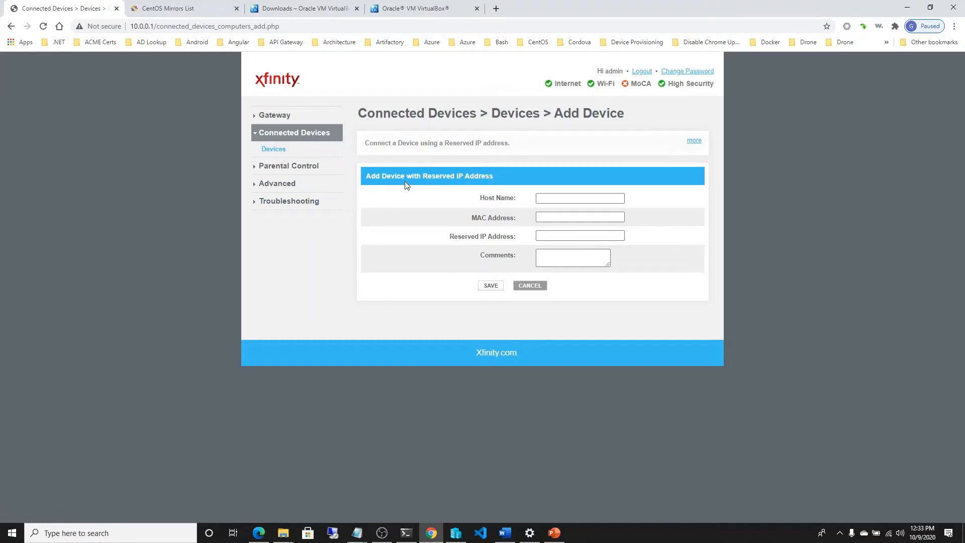
left_click(546, 198)
left_click(556, 199)
left_click(554, 217)
left_click(662, 200)
Step: Switch to the Ubuntu terminal, run ip addr and highlight the eth0 interface's MAC address
mouse_move(405, 534)
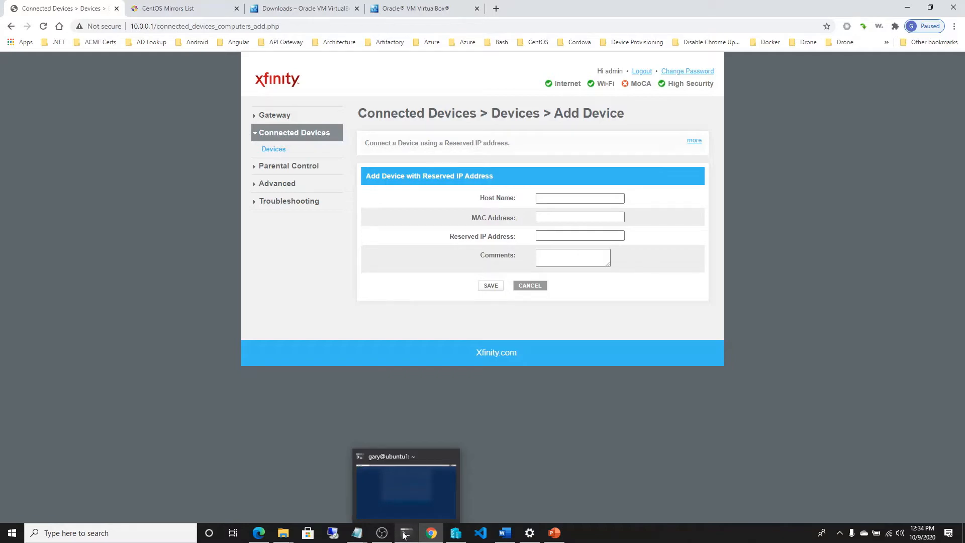
left_click(404, 534)
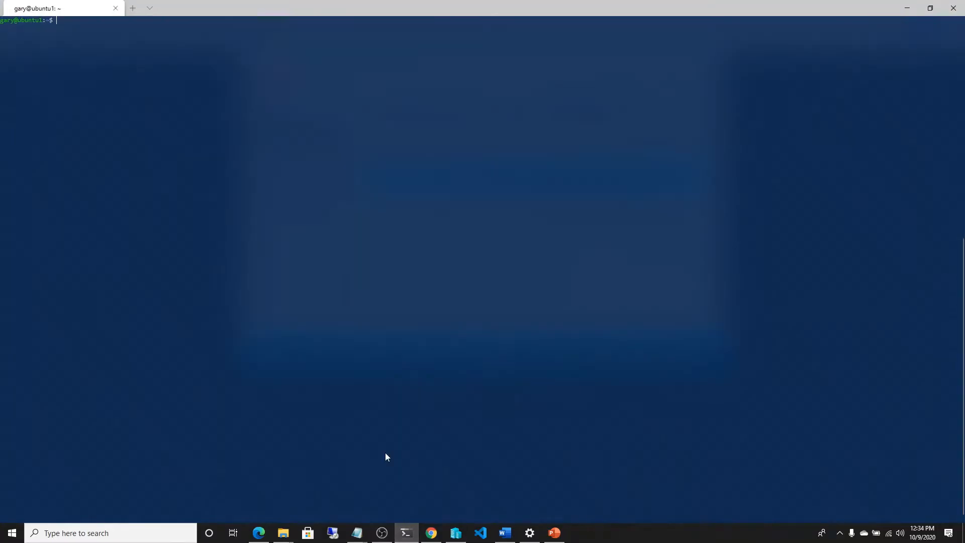
type("ip addr")
key("Return")
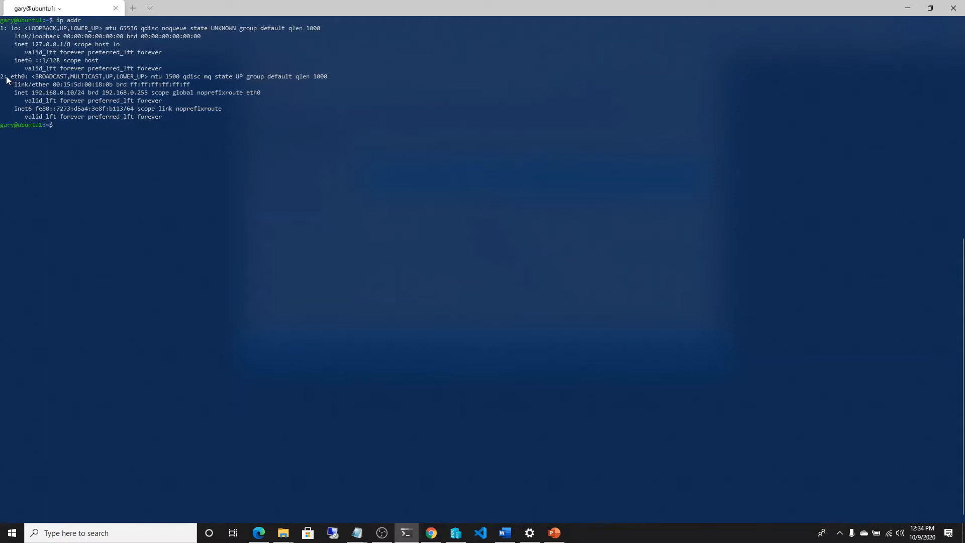
left_click_drag(7, 78, 29, 76)
left_click_drag(16, 88, 26, 89)
left_click_drag(87, 81, 113, 85)
left_click(97, 83)
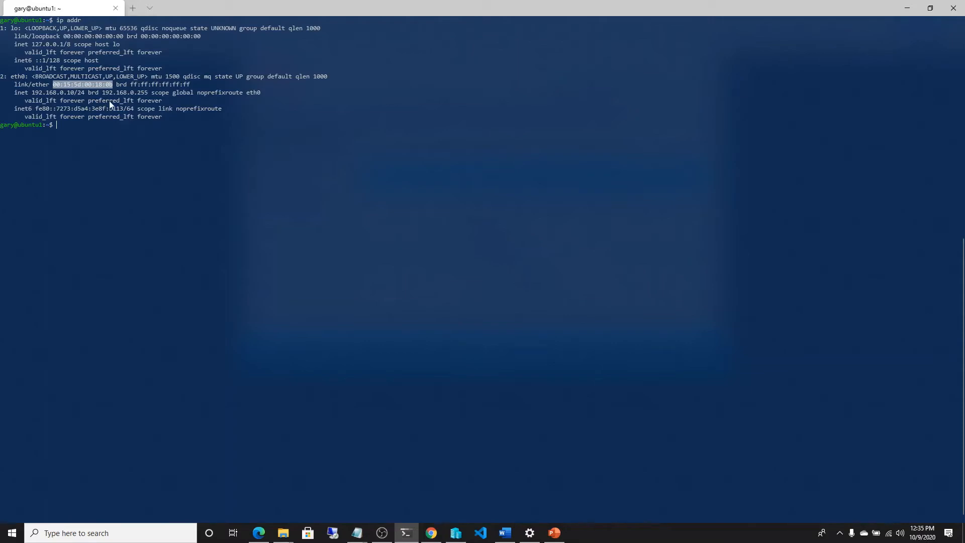
Step: Switch to Chrome and open the x86_64 ISO mirror list for CentOS Linux 8 (2004) from the CentOS download page
left_click(431, 533)
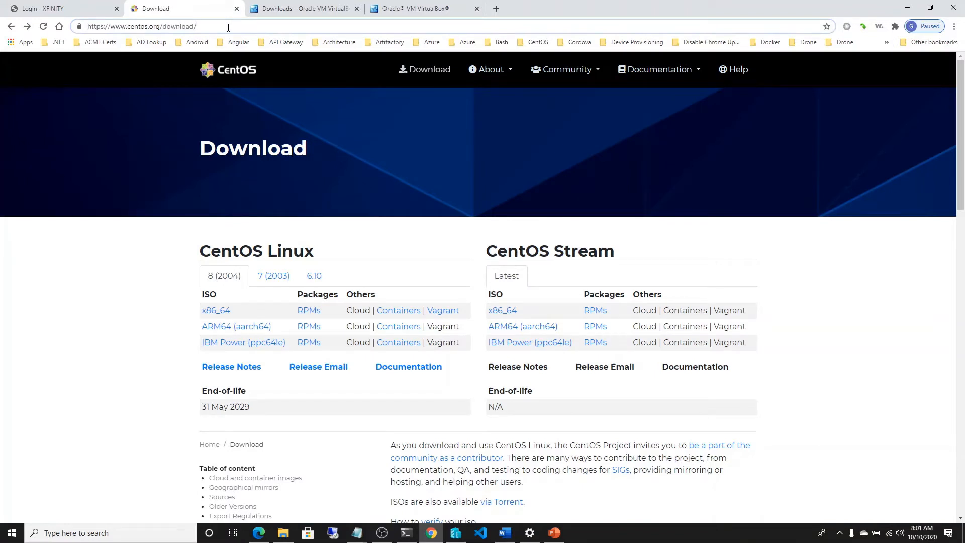
left_click_drag(228, 27, 88, 37)
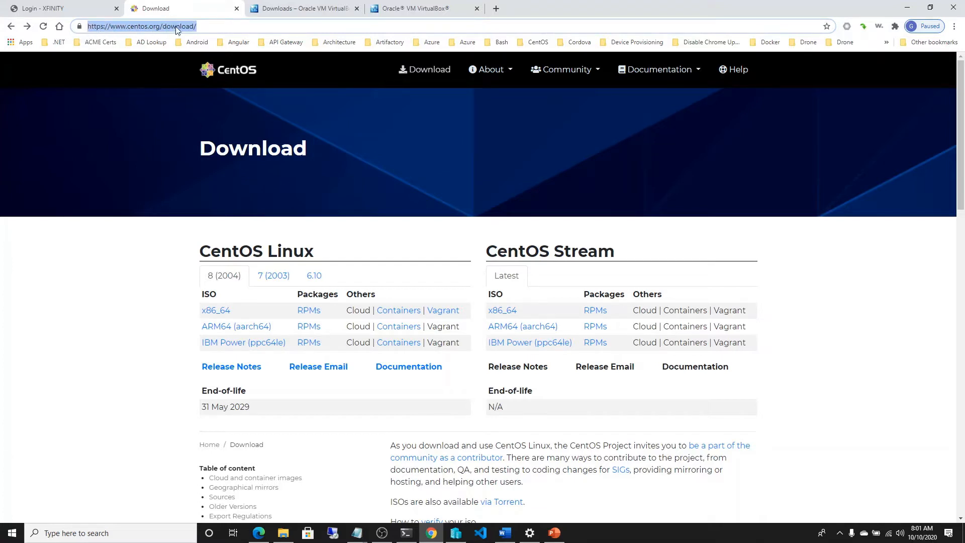
left_click(211, 311)
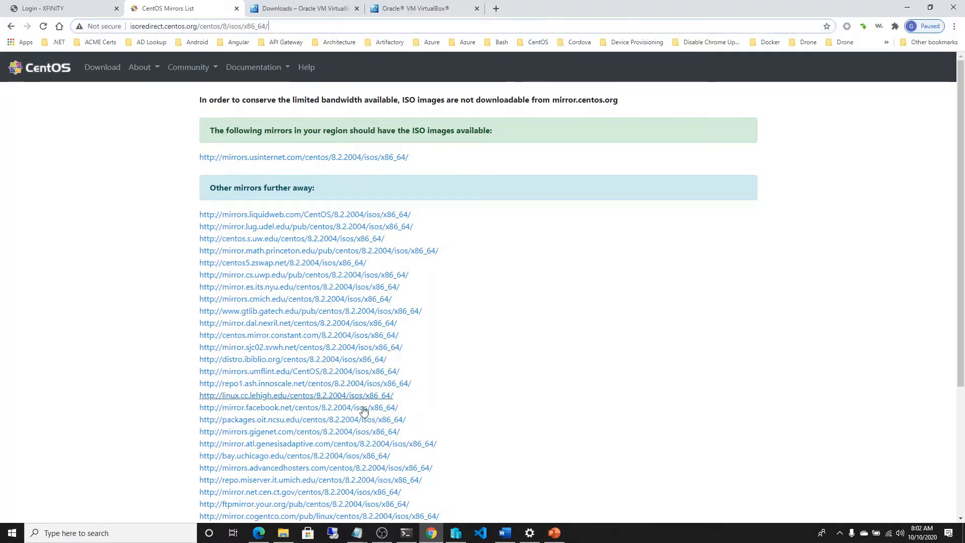
Step: Switch to Hyper-V Manager, start the New Virtual Machine Wizard on DELL-LAPTOP and pass its introduction page
left_click(456, 534)
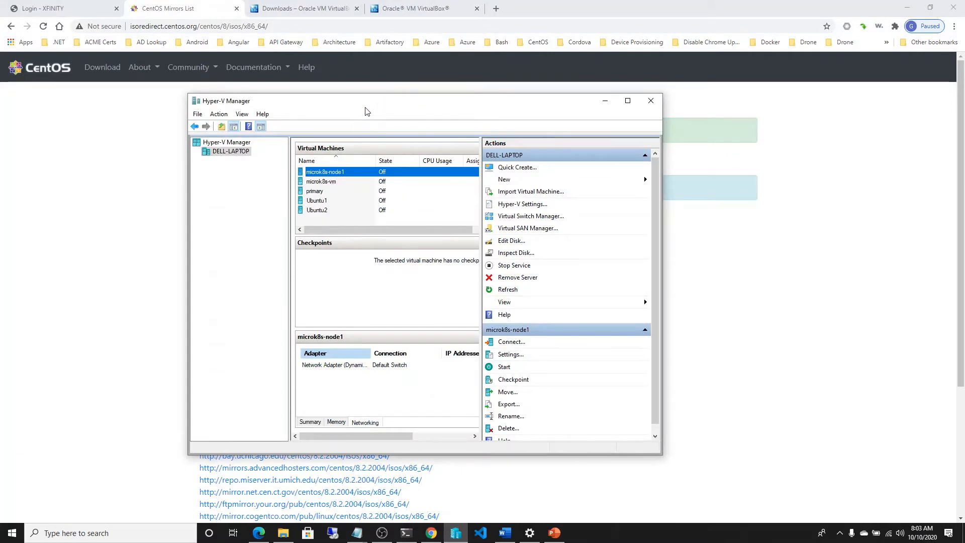
left_click_drag(366, 110, 328, 101)
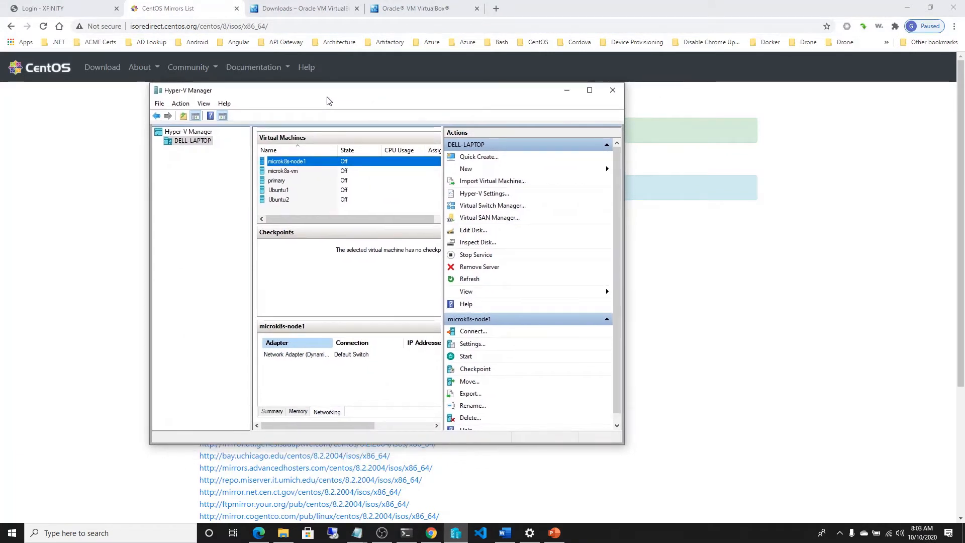
right_click(199, 145)
mouse_move(226, 162)
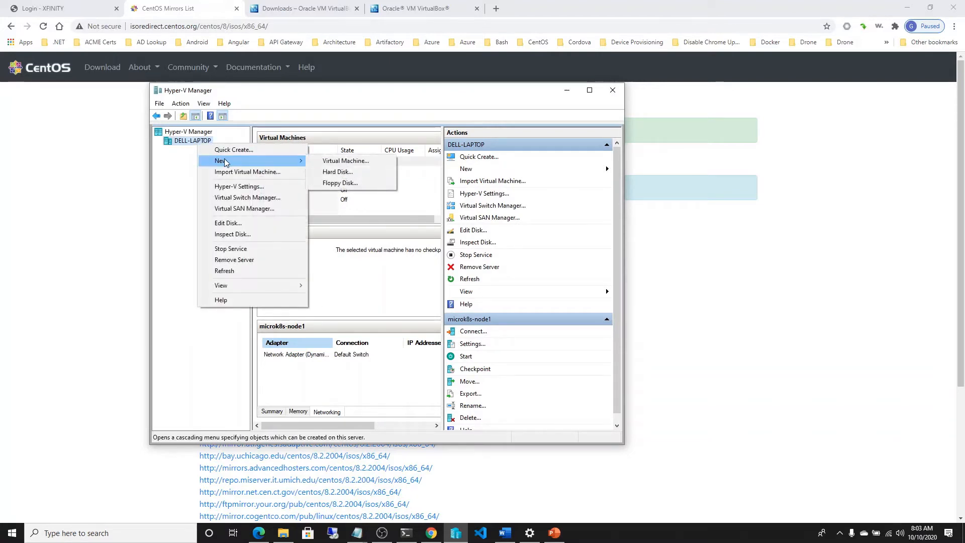
left_click(341, 161)
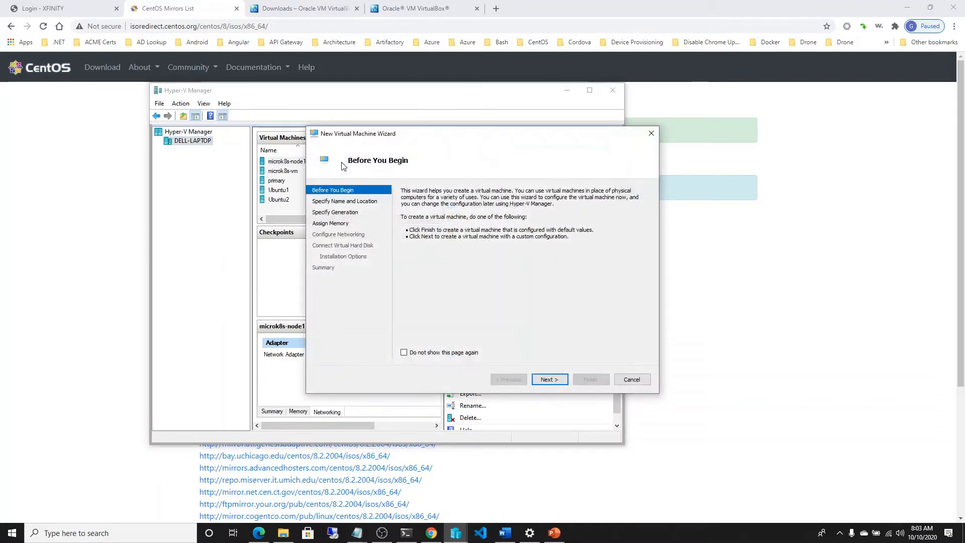
left_click(548, 378)
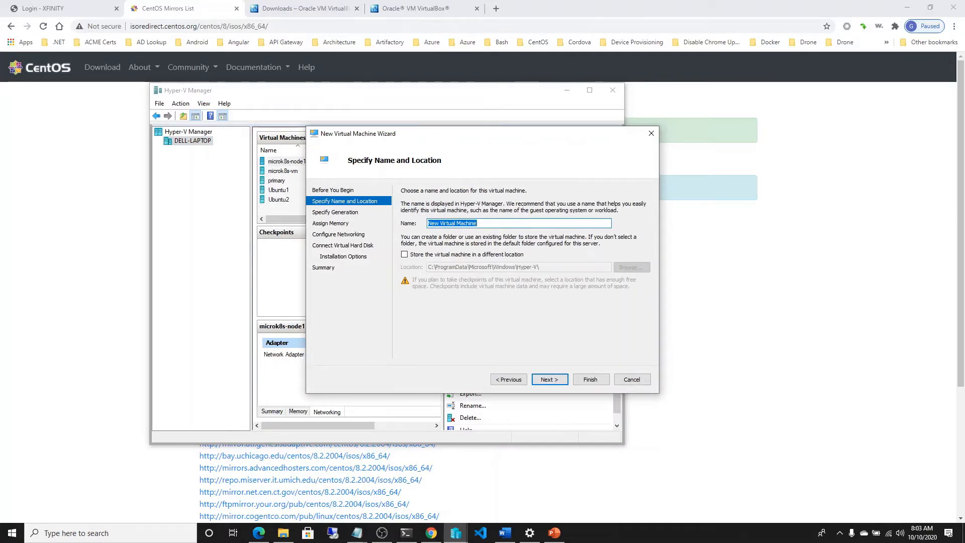
Step: Name the virtual machine kube-master and store it in the different location C:\VMs\
type("kube-master")
left_click(422, 256)
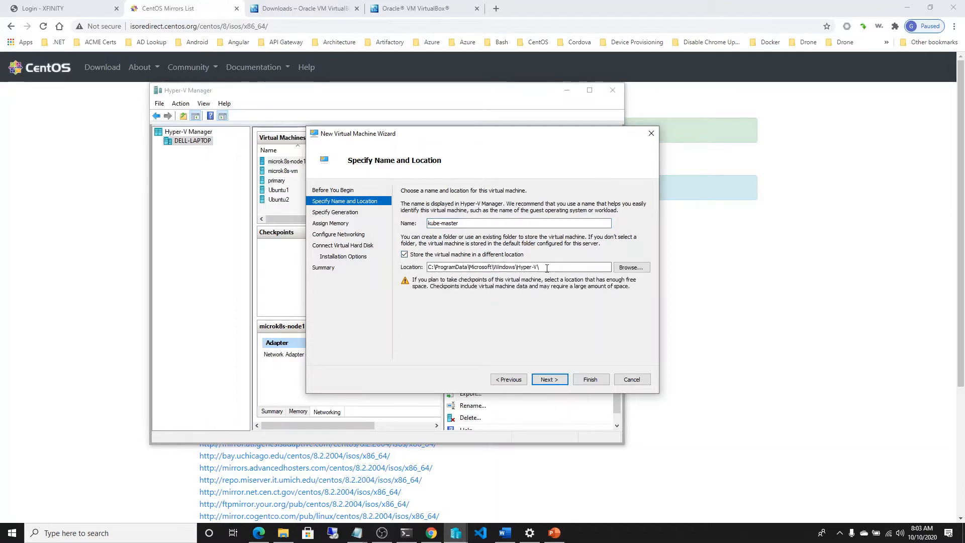
left_click(626, 269)
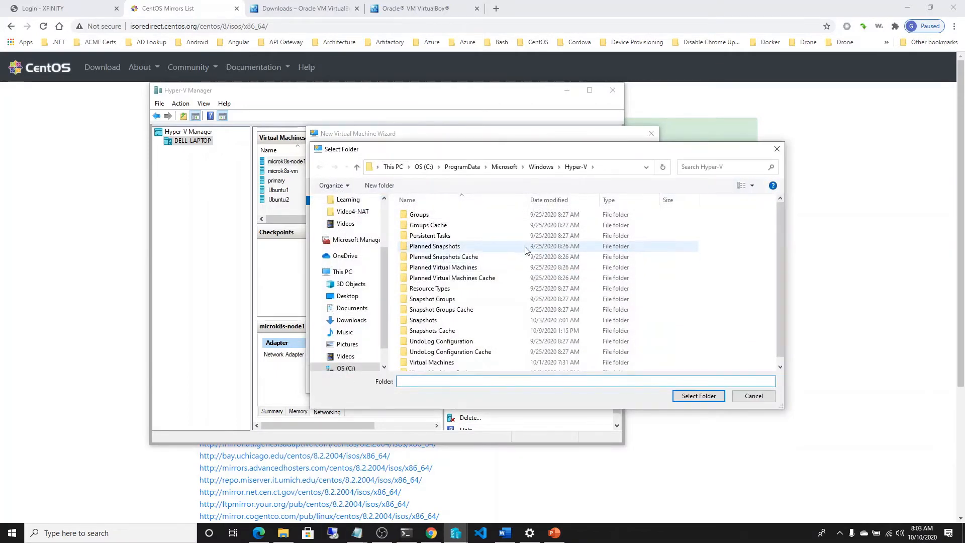
left_click(424, 166)
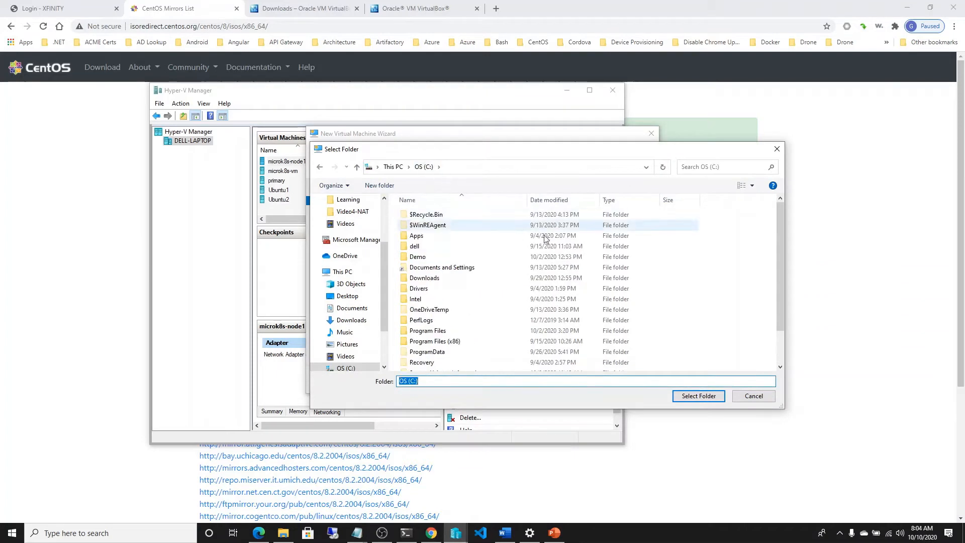
left_click_drag(779, 222, 779, 254)
double_click(415, 354)
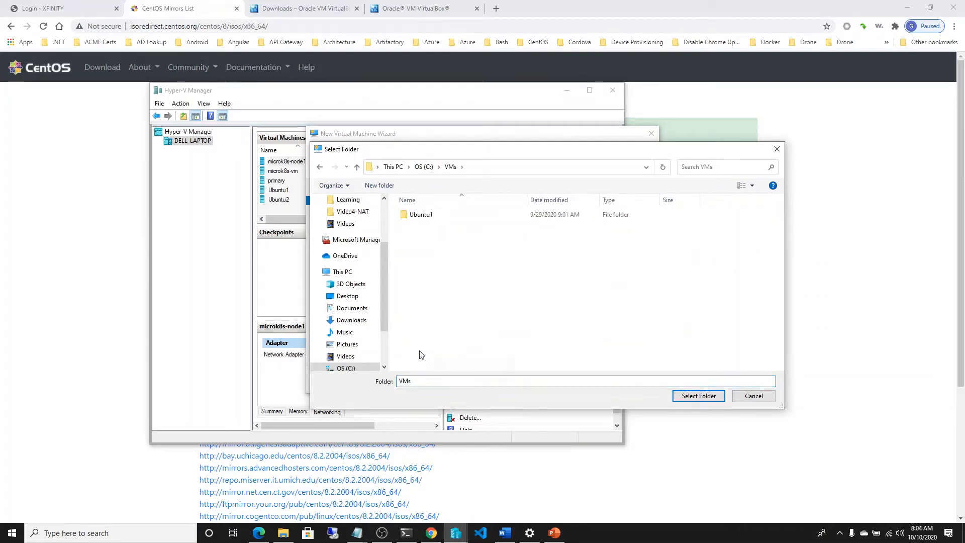
left_click(694, 395)
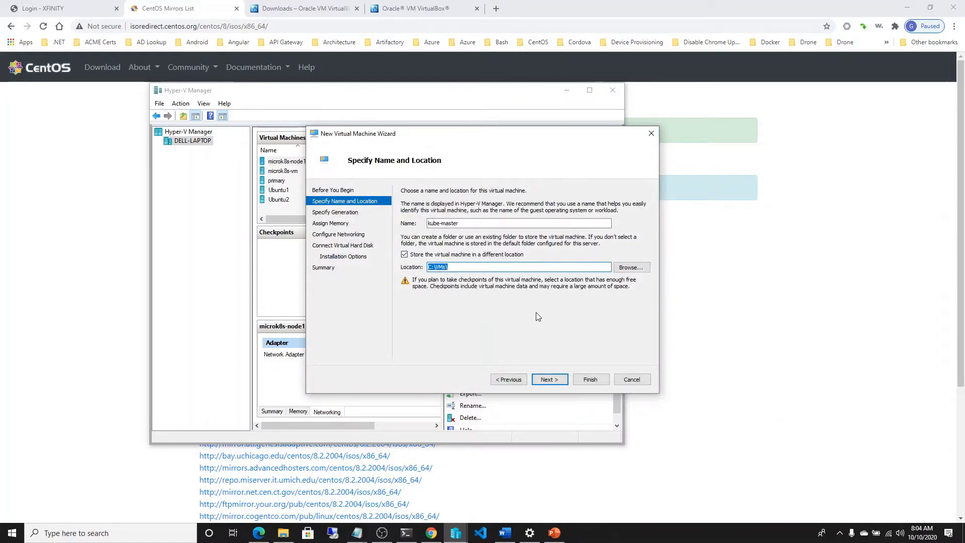
left_click(549, 380)
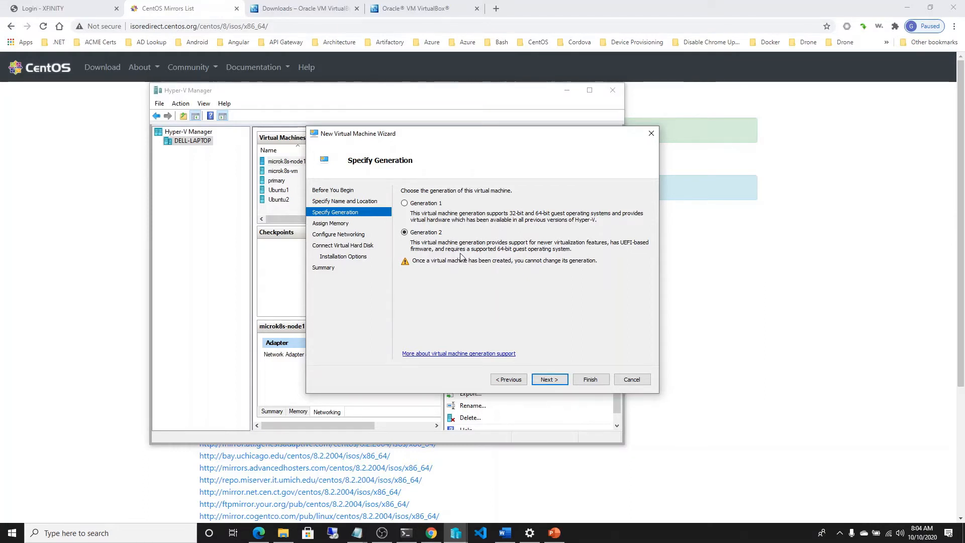
Step: Use Generation 2 for the virtual machine and assign 3000 MB of startup memory with Dynamic Memory turned off
left_click(550, 379)
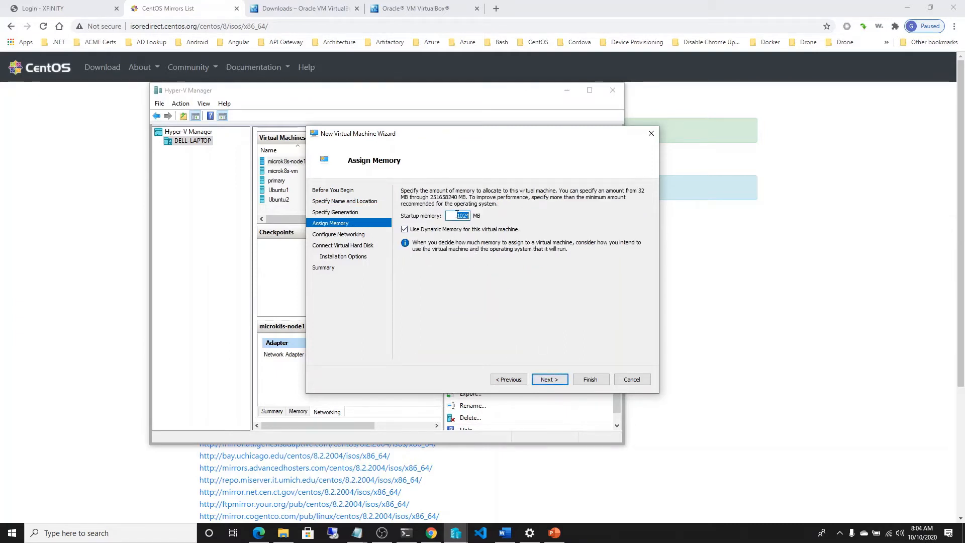
left_click_drag(452, 218, 471, 214)
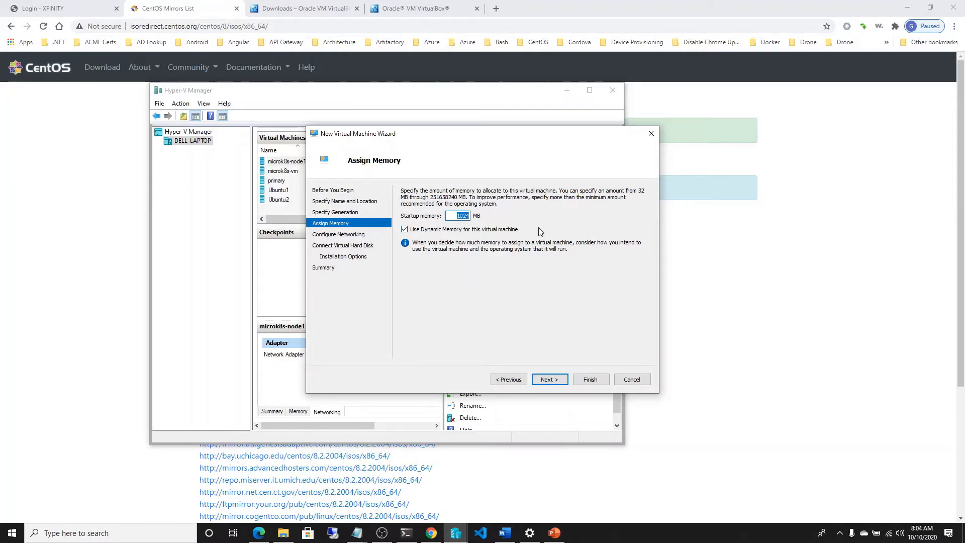
type("3000")
left_click(405, 231)
left_click(548, 379)
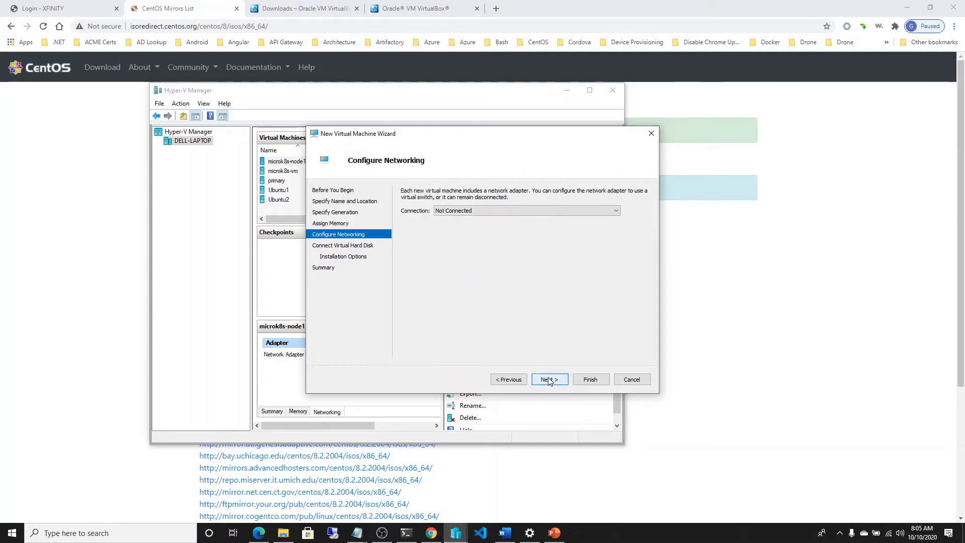
Step: Connect the virtual machine's network adapter to LabSwitch and proceed to the virtual hard disk settings
left_click(615, 213)
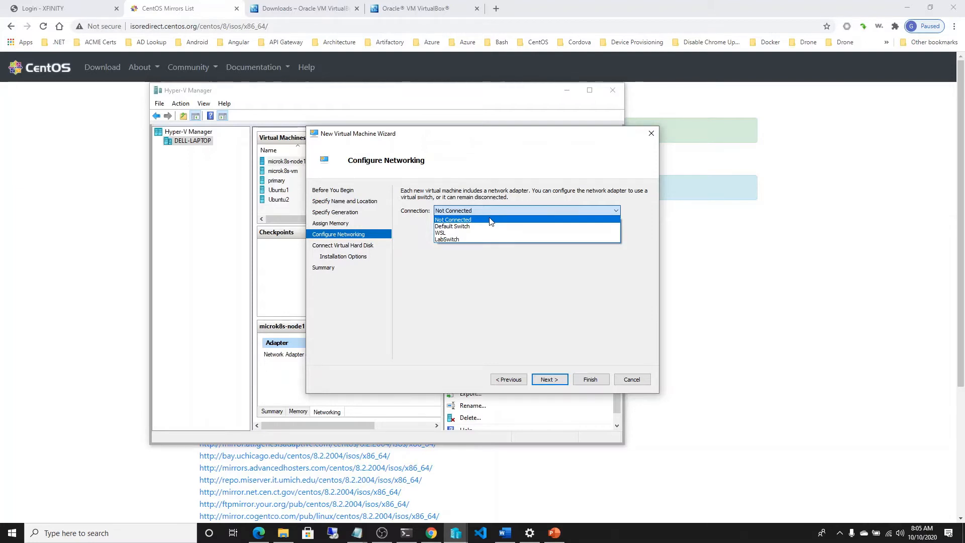
left_click(455, 240)
left_click(549, 379)
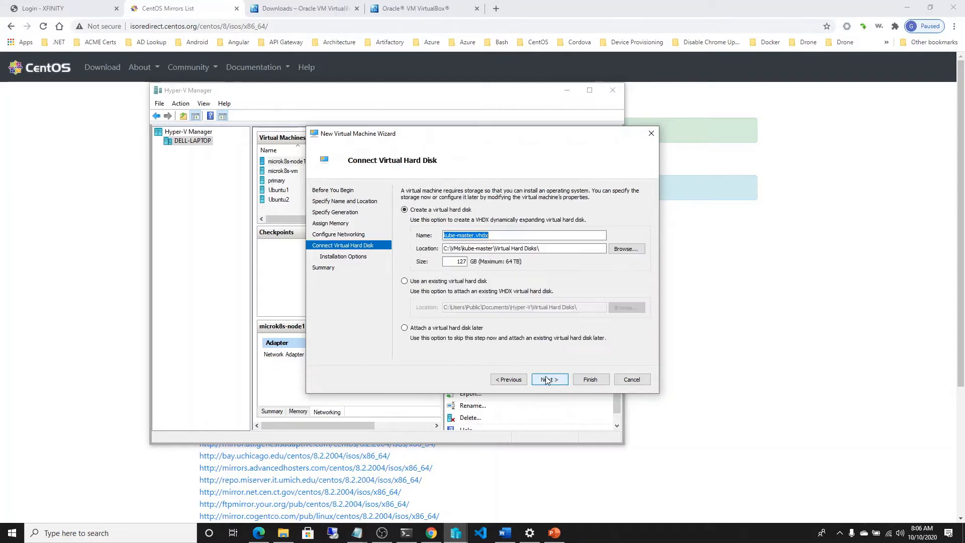
Step: Create the virtual hard disk kube-master.vhdx with a size of 50 GB and store it in C:\VMs\
double_click(459, 262)
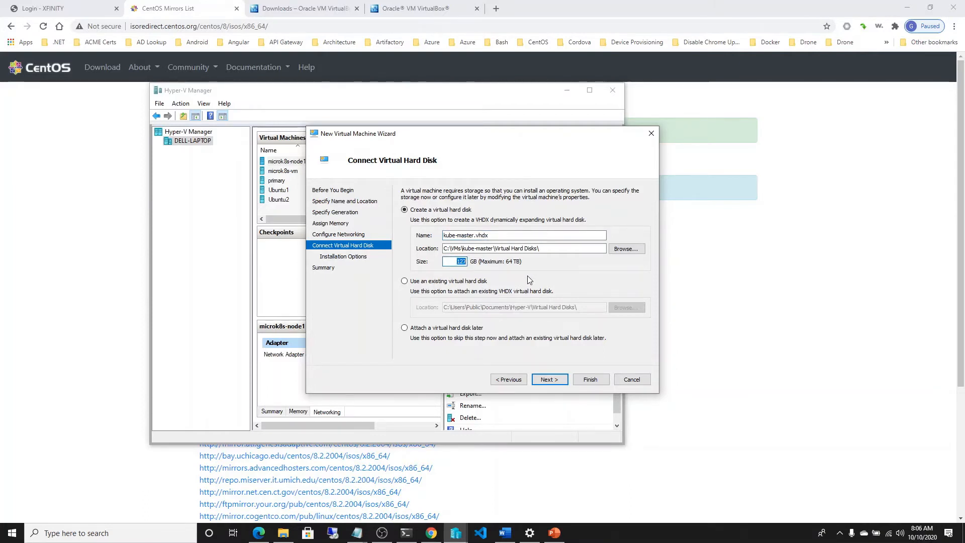
type("50")
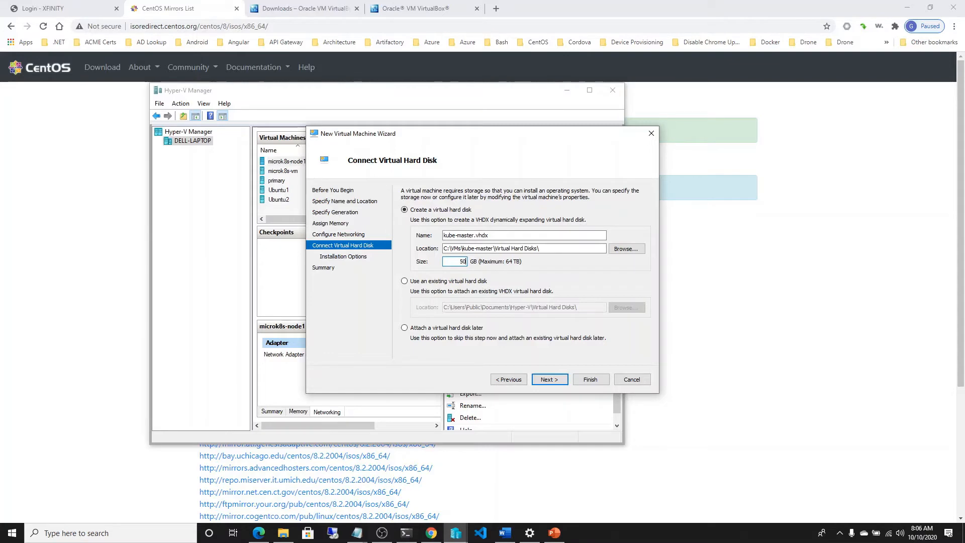
left_click(626, 249)
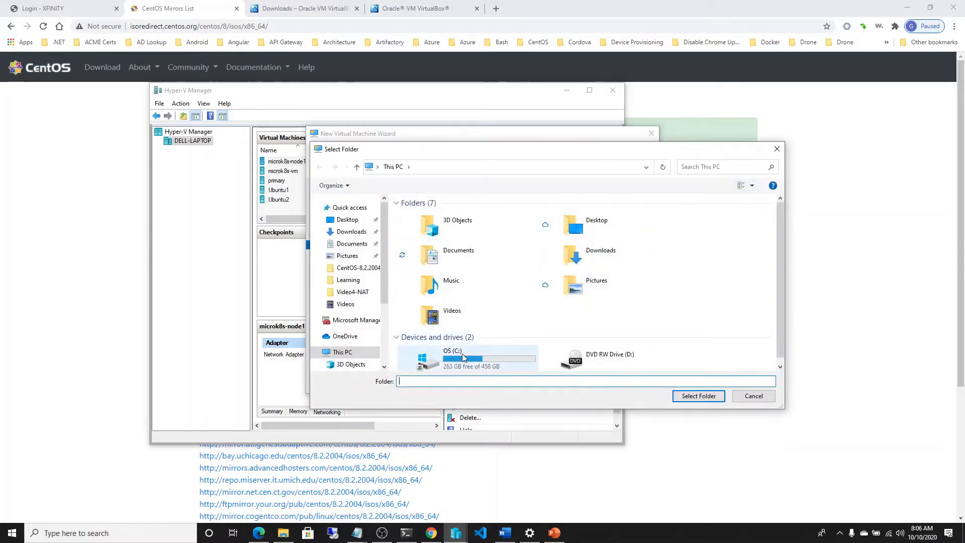
double_click(458, 357)
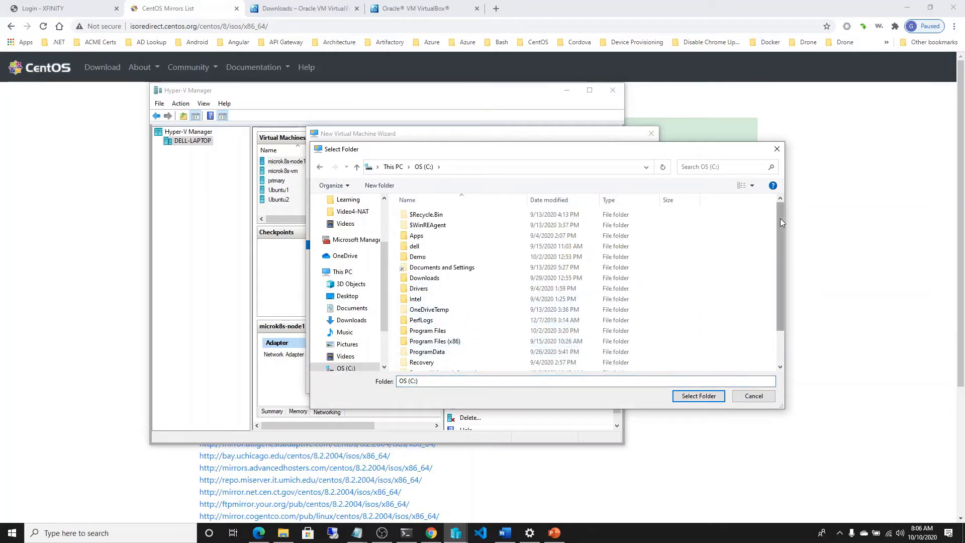
left_click_drag(780, 218, 781, 298)
double_click(428, 354)
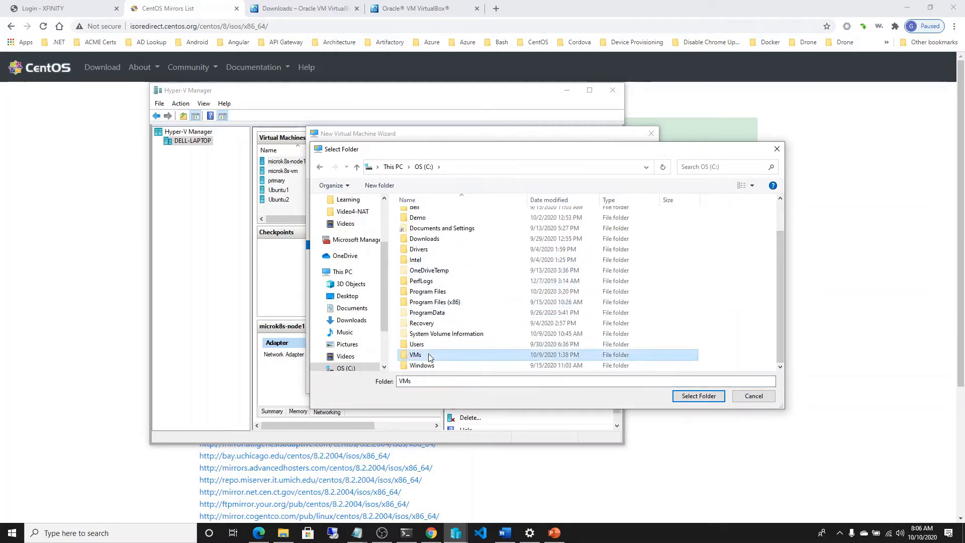
left_click(698, 395)
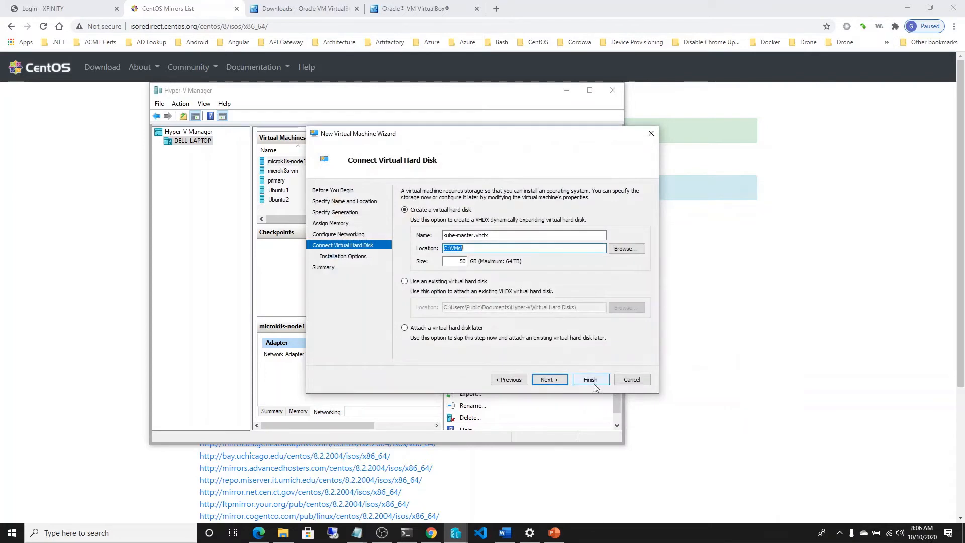
left_click(550, 380)
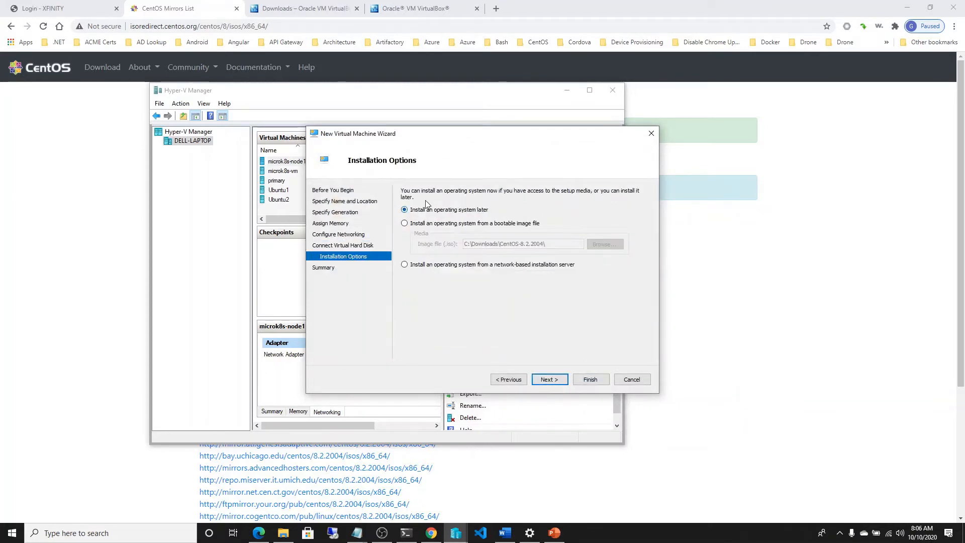
Step: Choose the bootable image CentOS-8.2.2004-x86_64-dvd1.iso as the installation media and finish creating the virtual machine
left_click(428, 224)
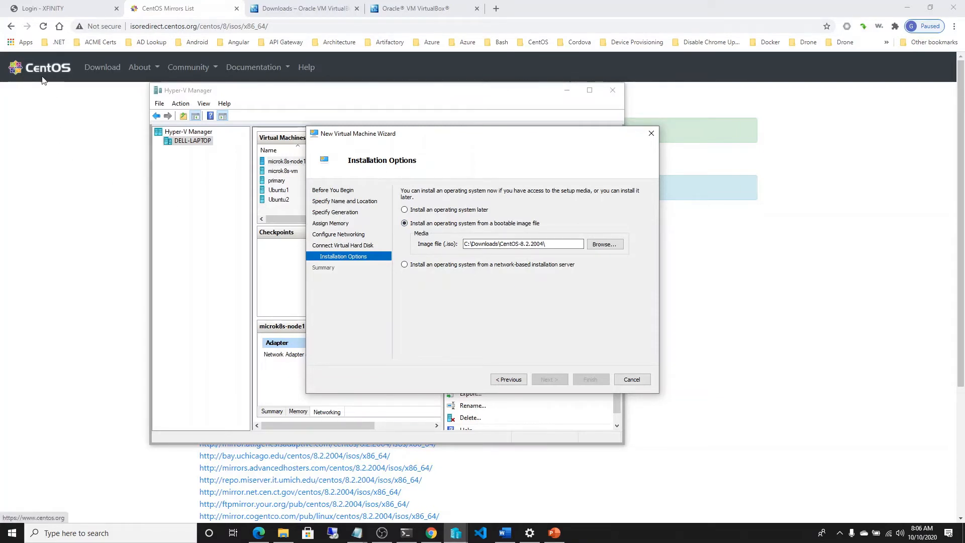
left_click(606, 245)
left_click(463, 216)
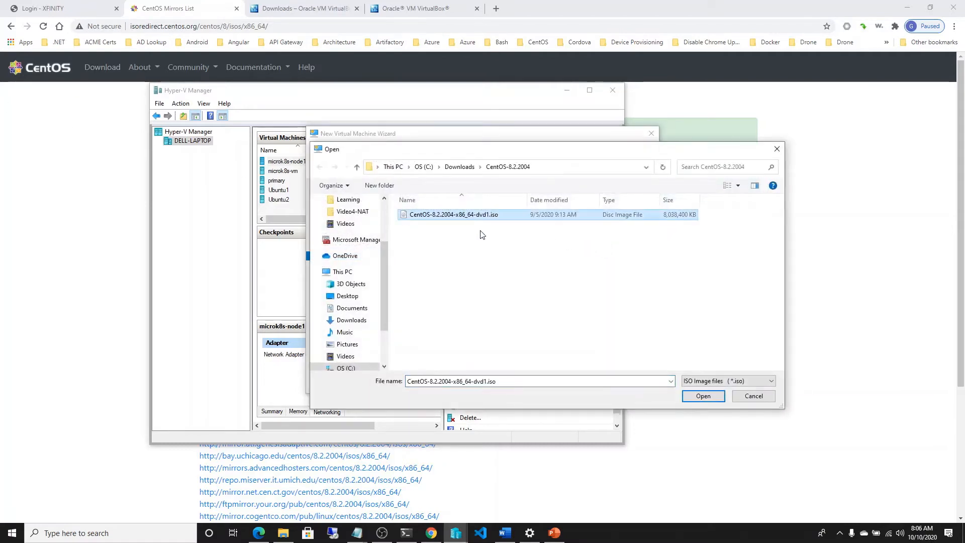
left_click(702, 396)
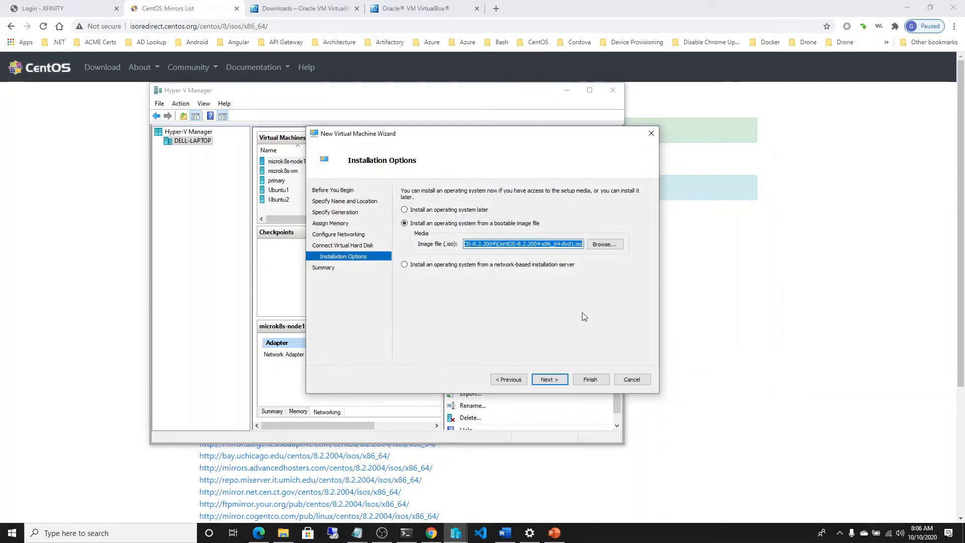
left_click(550, 380)
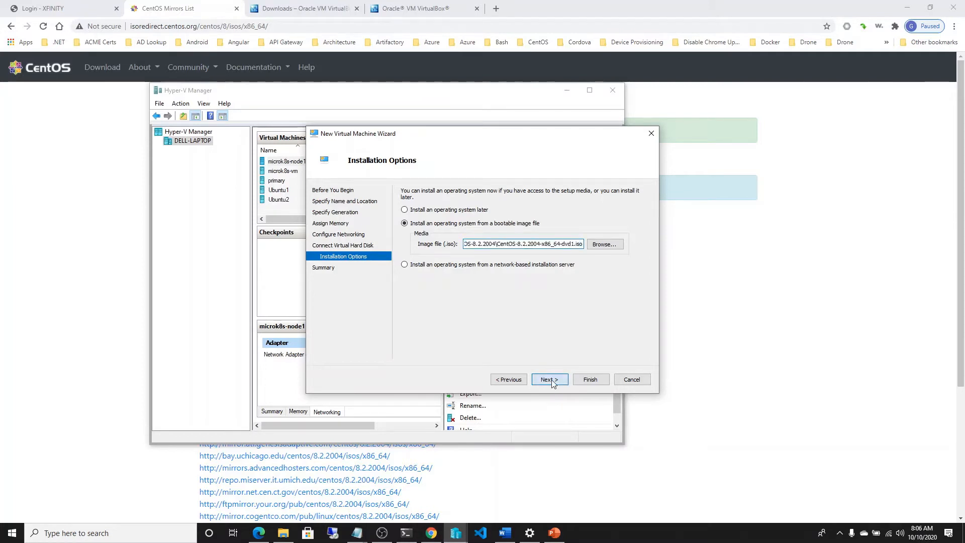
left_click(588, 380)
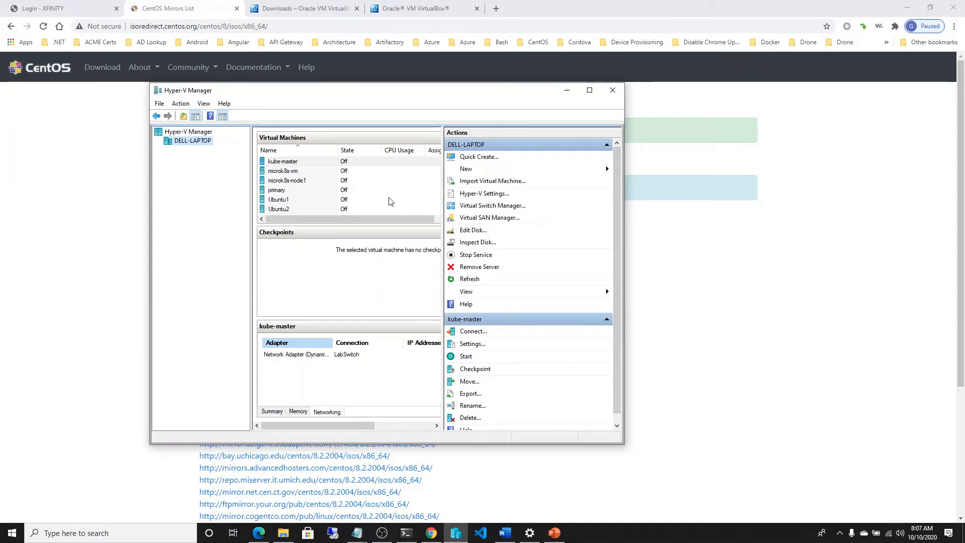
Step: In the kube-master security settings, set the Secure Boot template to Microsoft UEFI Certificate Authority
left_click(307, 164)
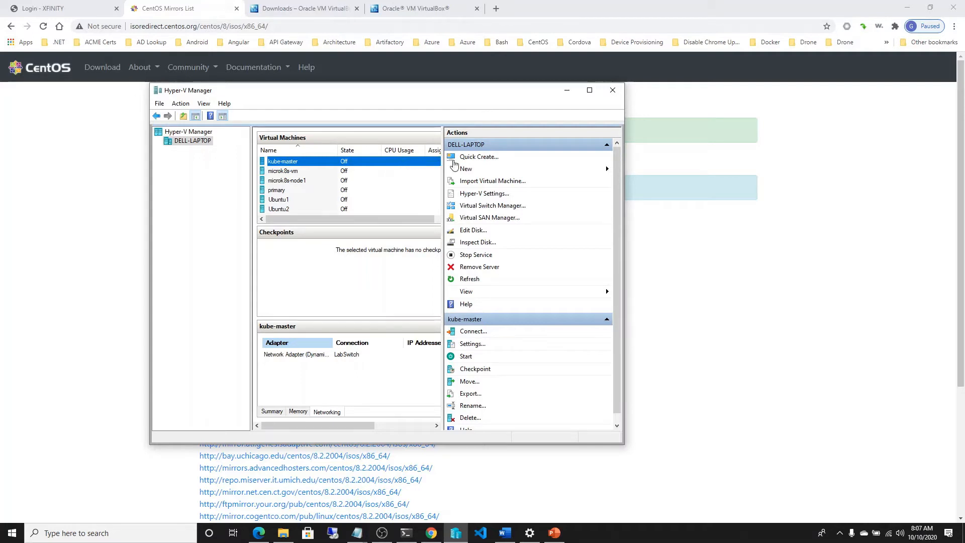
scroll(541, 331, "down", 1)
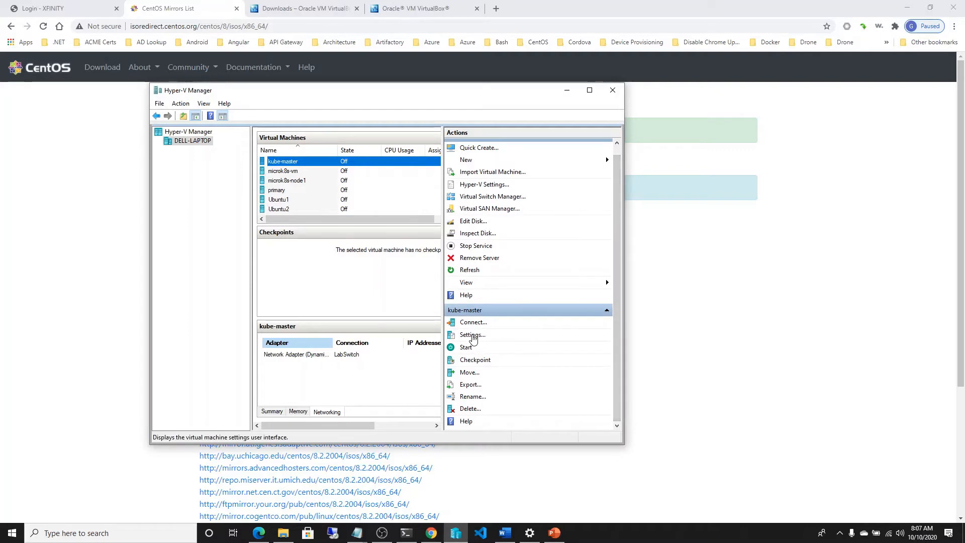
left_click(473, 335)
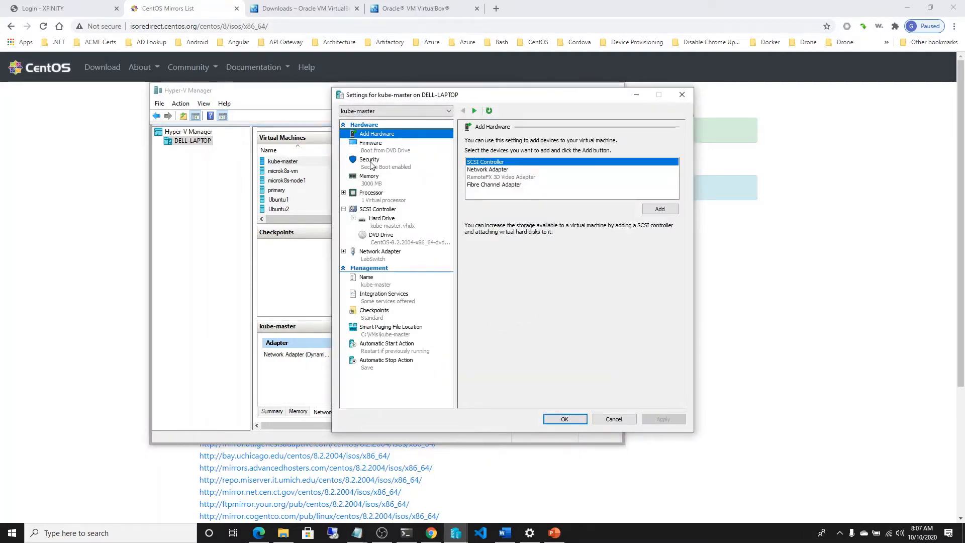
left_click(372, 166)
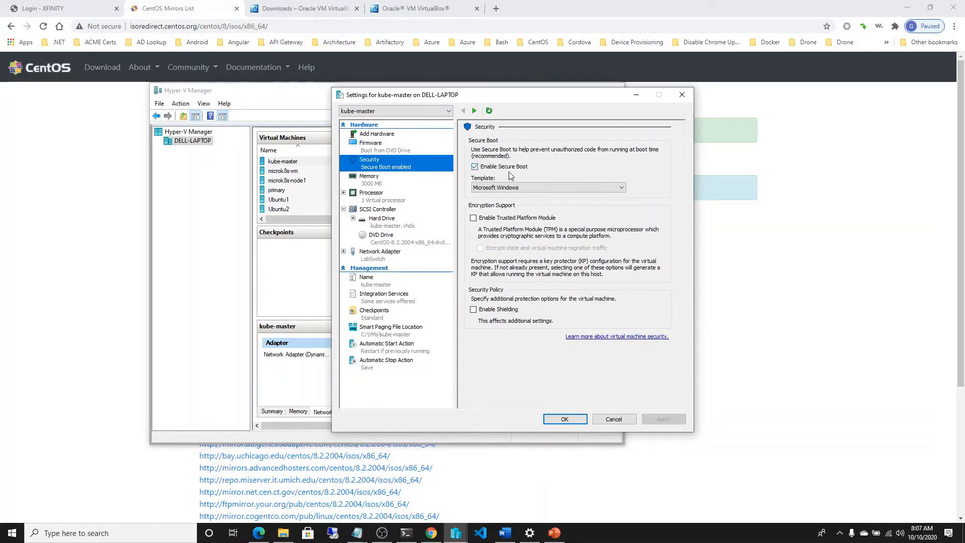
left_click(622, 188)
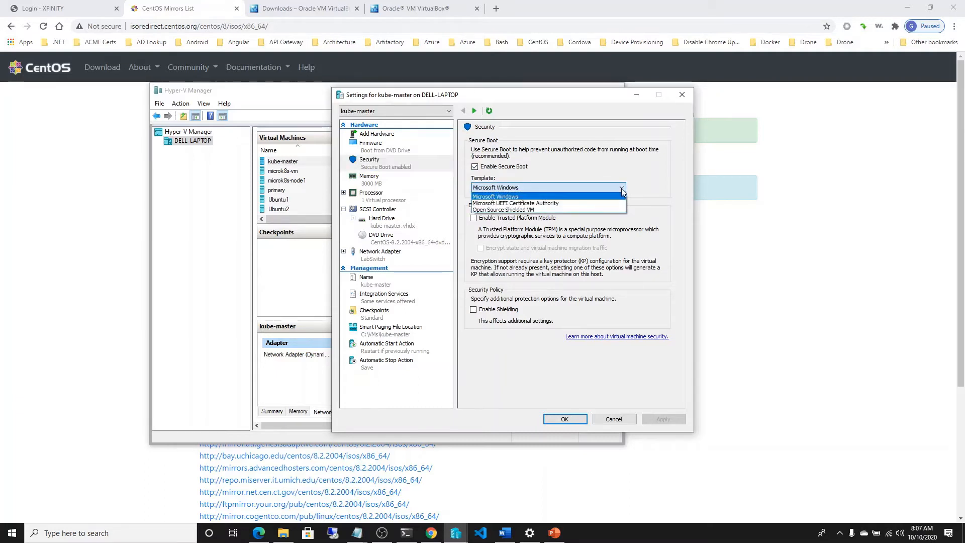
left_click(584, 203)
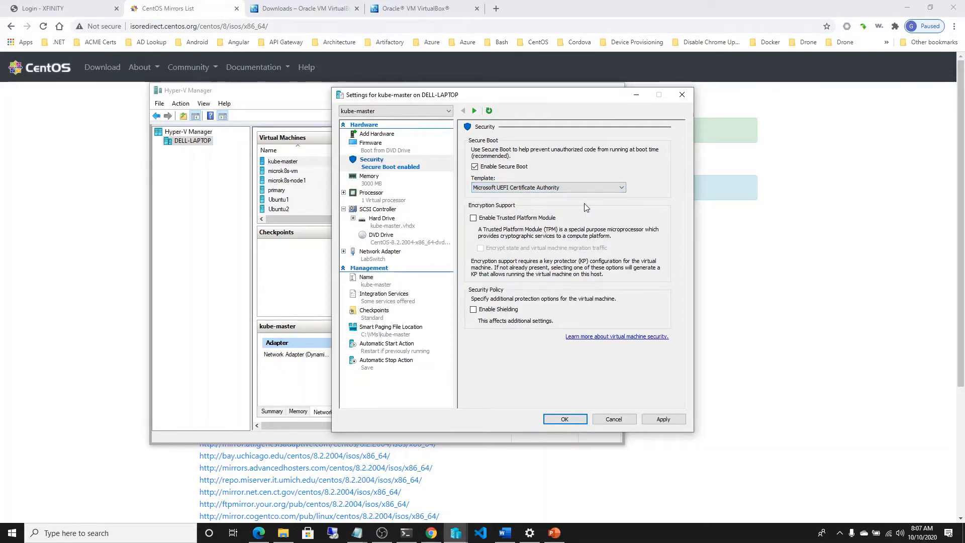
left_click(610, 189)
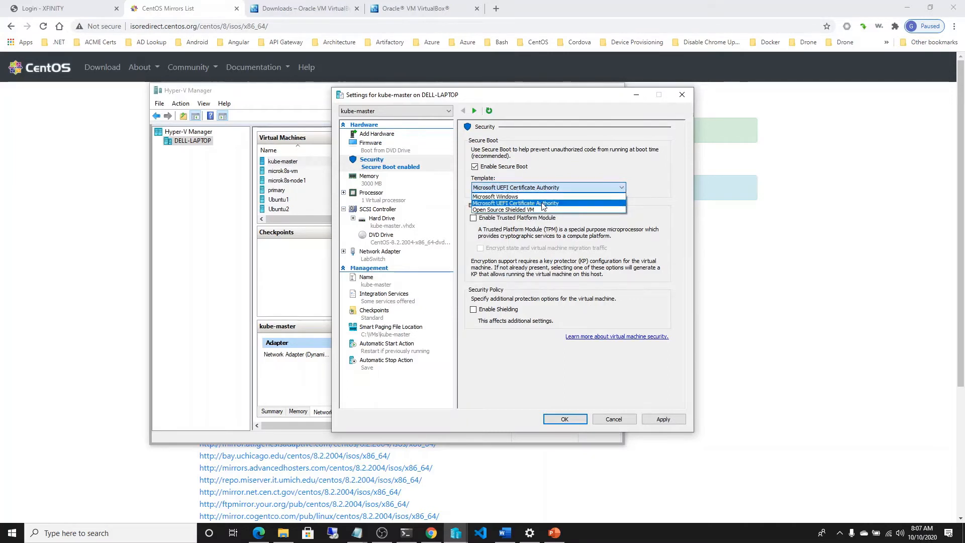
left_click(547, 204)
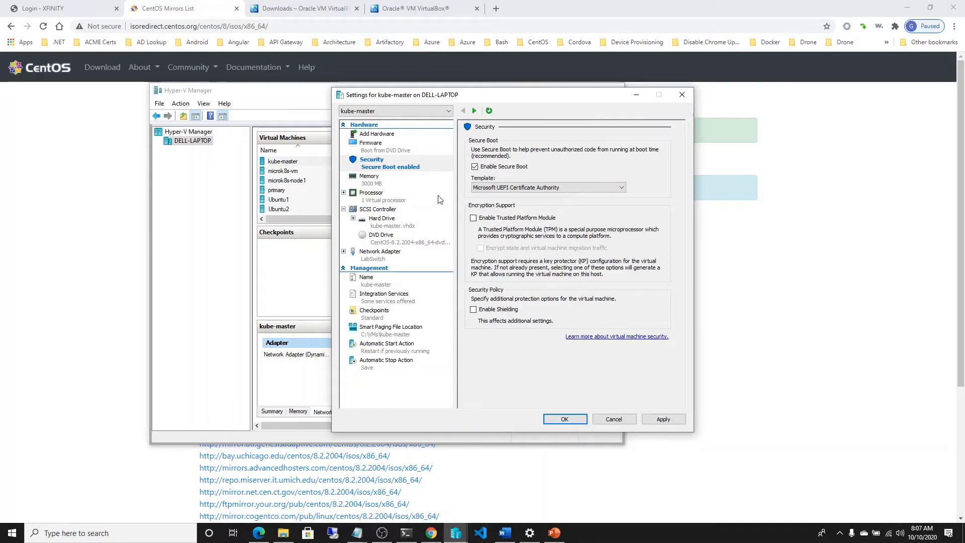
Step: Assign 3 virtual processors to kube-master, check its hard drive and network adapter, and save the settings
left_click(372, 184)
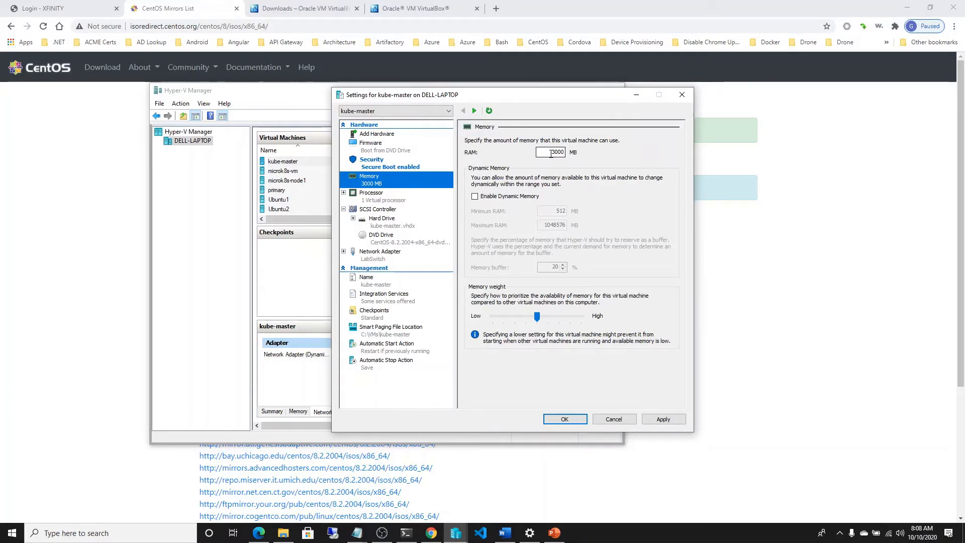
left_click(387, 195)
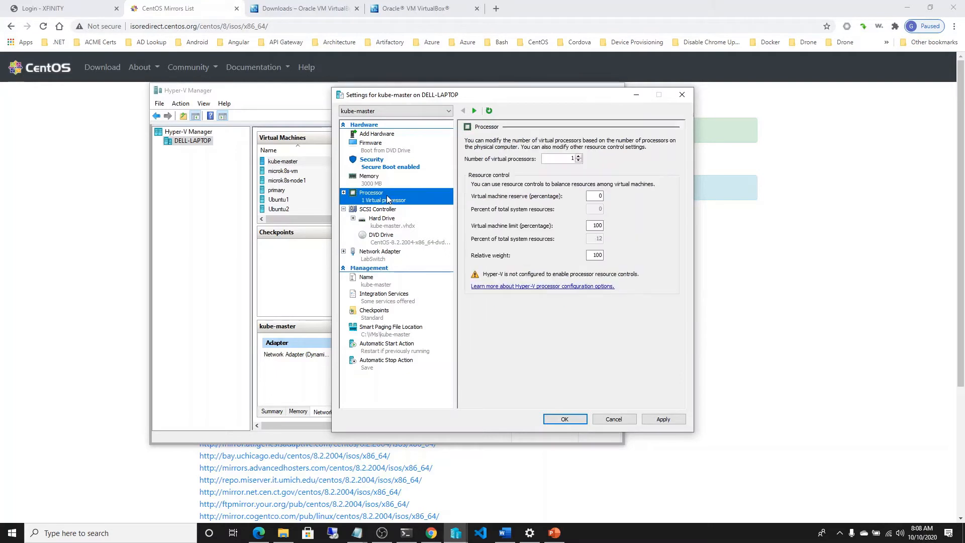
left_click(579, 157)
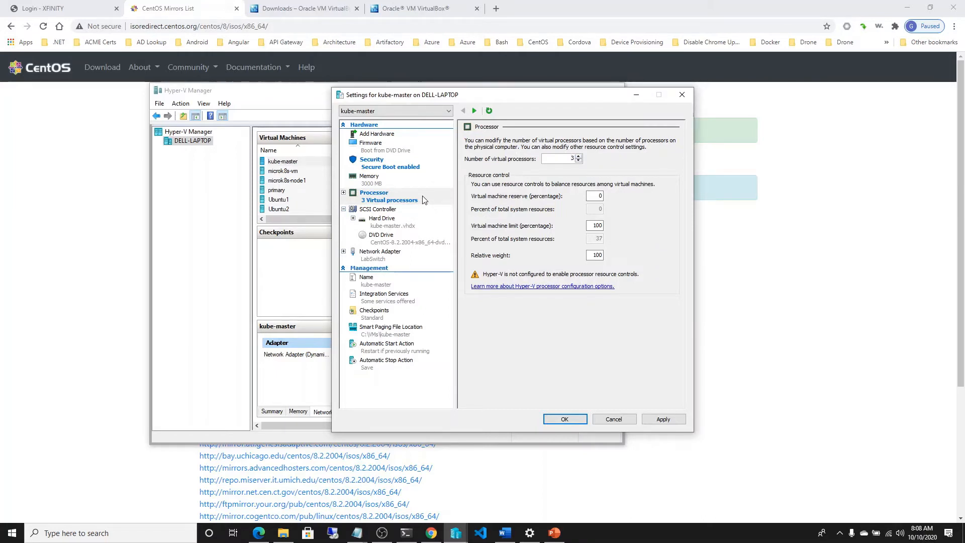
left_click(386, 220)
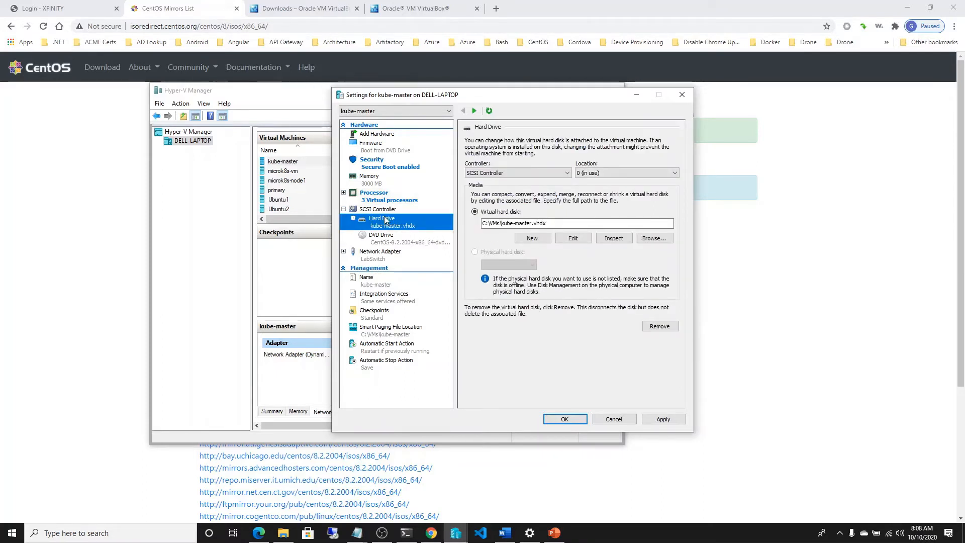
left_click(378, 256)
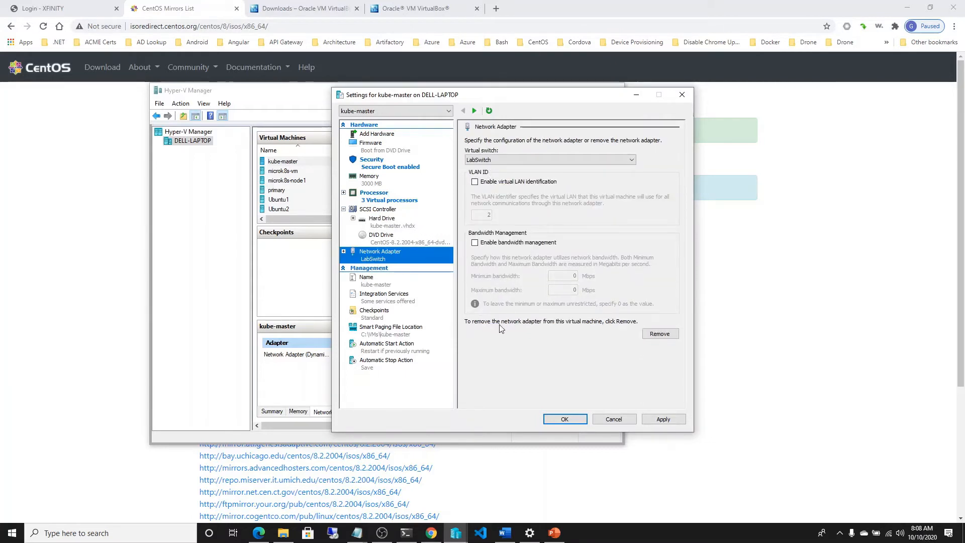
left_click(569, 420)
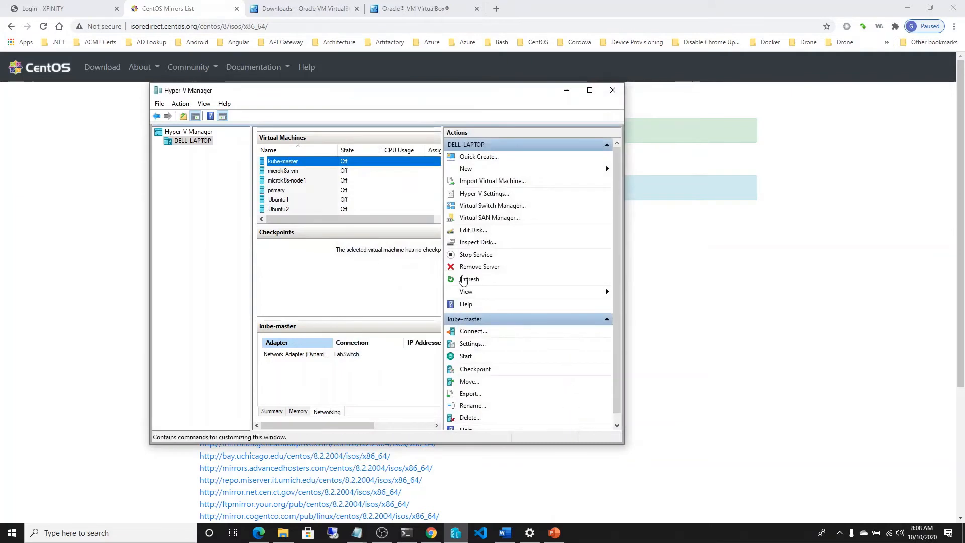
Step: Connect to the kube-master virtual machine and start it
right_click(312, 165)
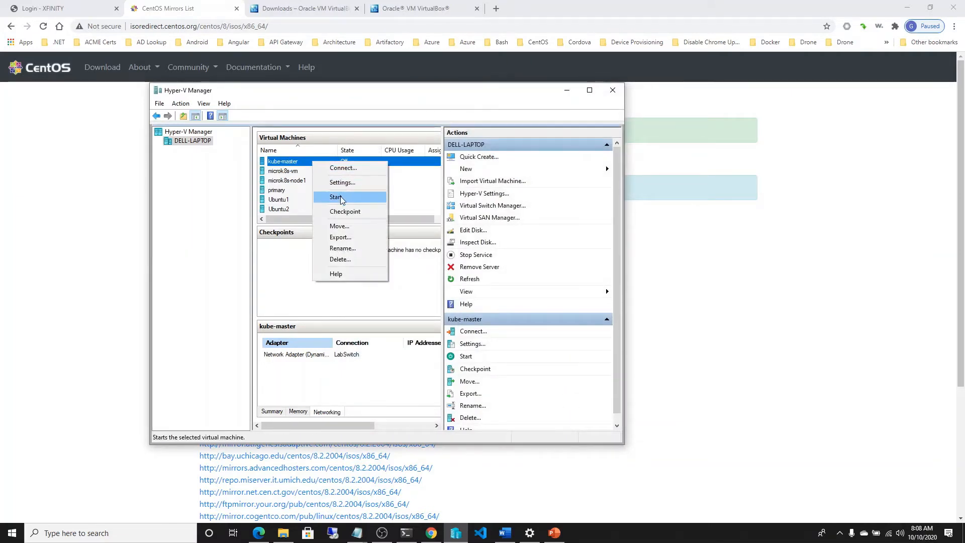
left_click(344, 167)
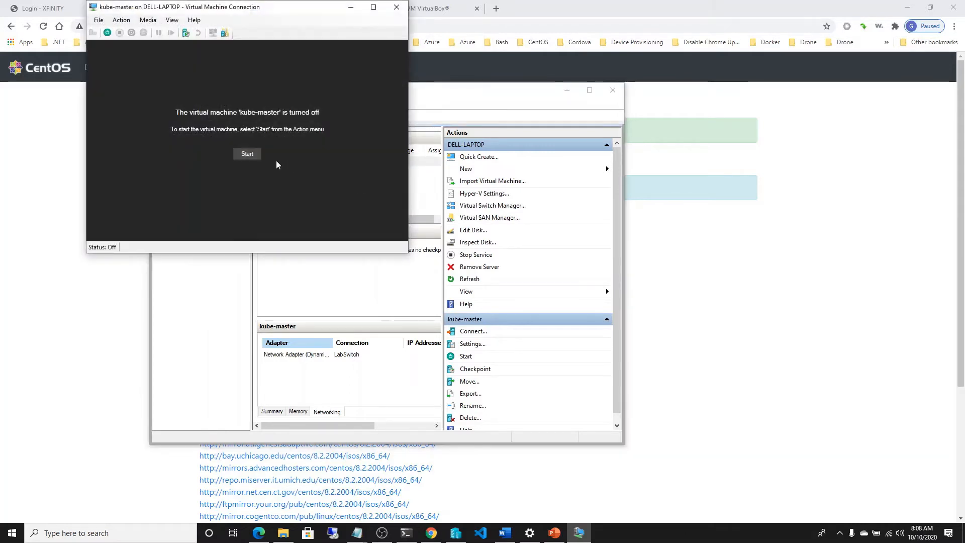
left_click(244, 158)
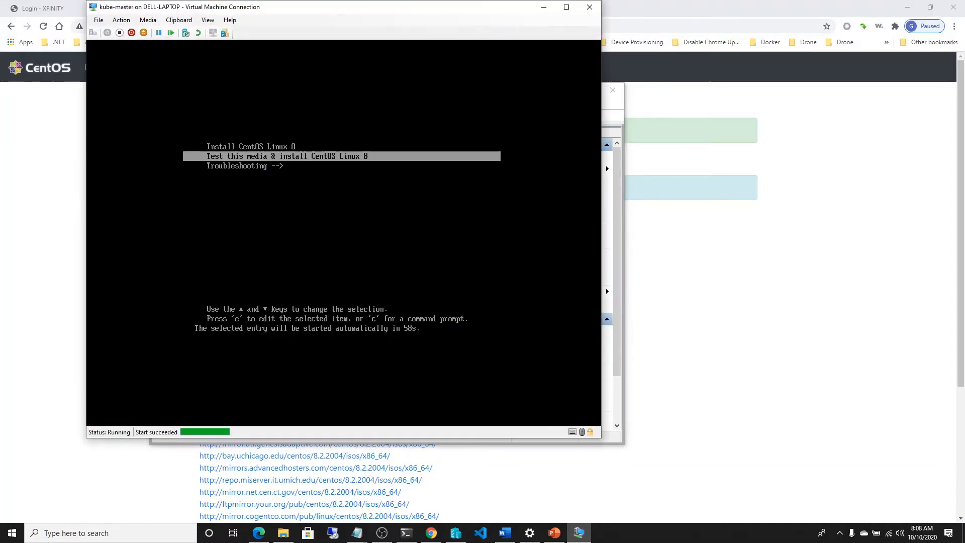
Step: Boot into Install CentOS Linux 8 and continue with English (United States) as the installation language
key("Up")
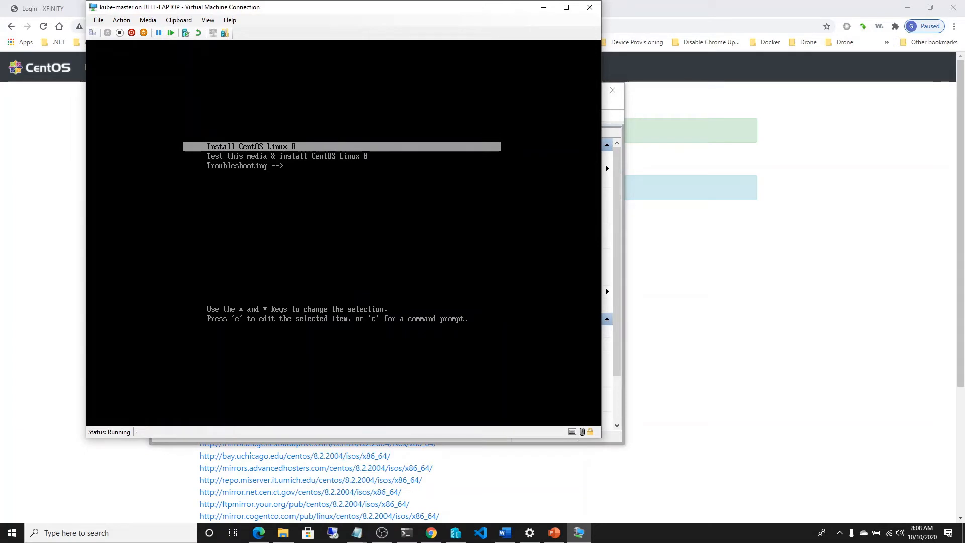
key("Return")
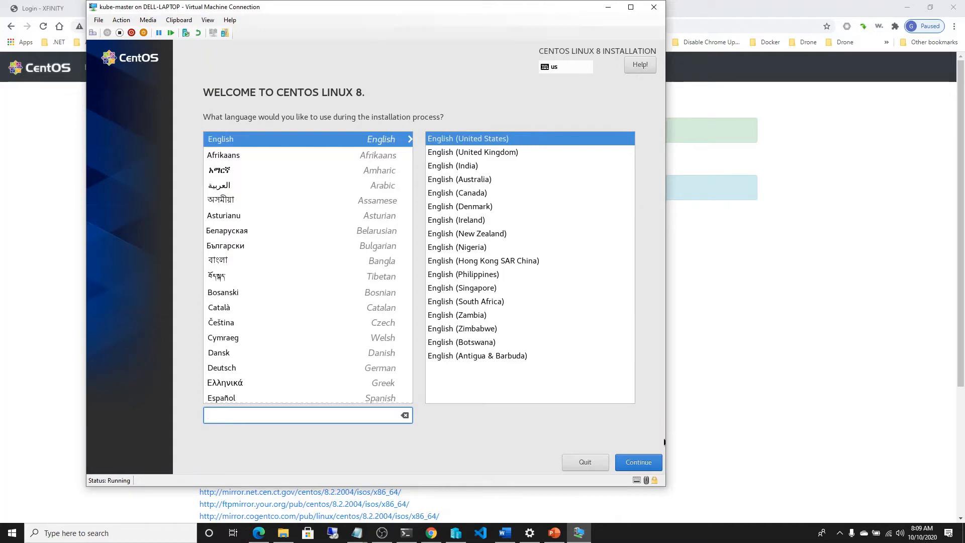
left_click(638, 462)
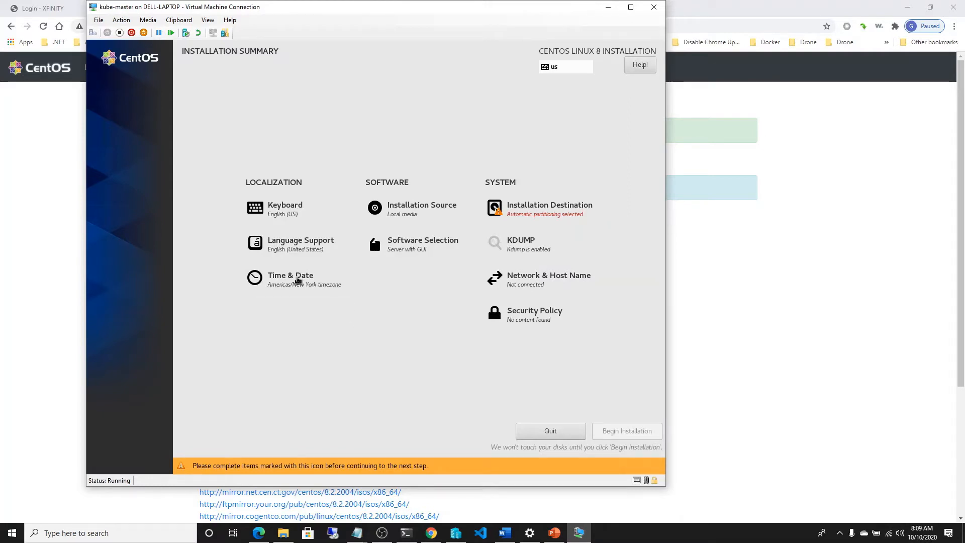
Step: Set the installation's time zone to the Americas region with Chicago as the city
left_click(297, 280)
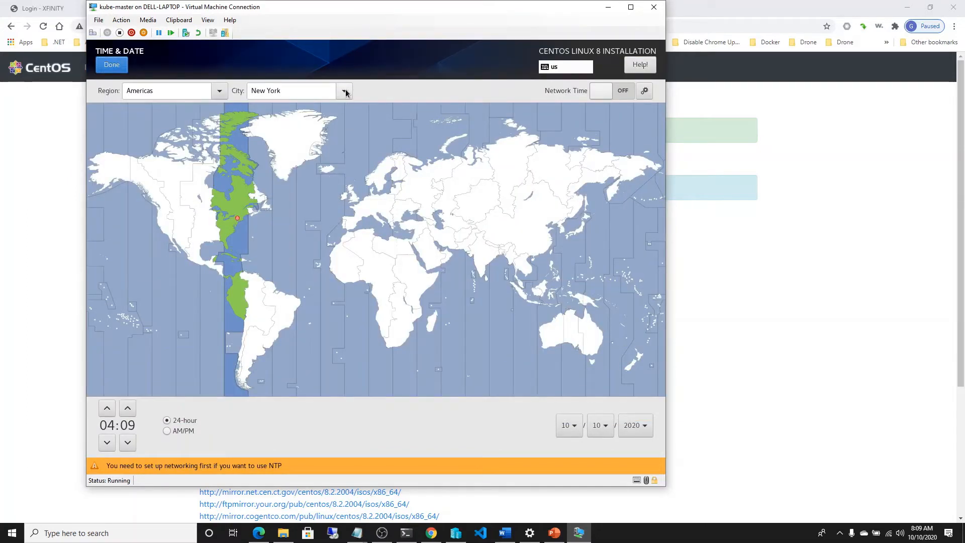
left_click(344, 92)
mouse_move(291, 47)
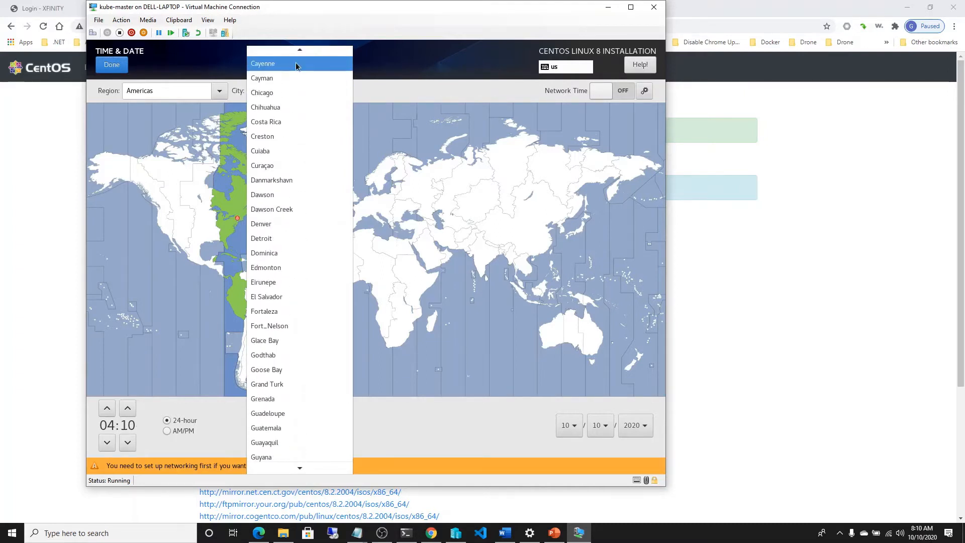
left_click(282, 92)
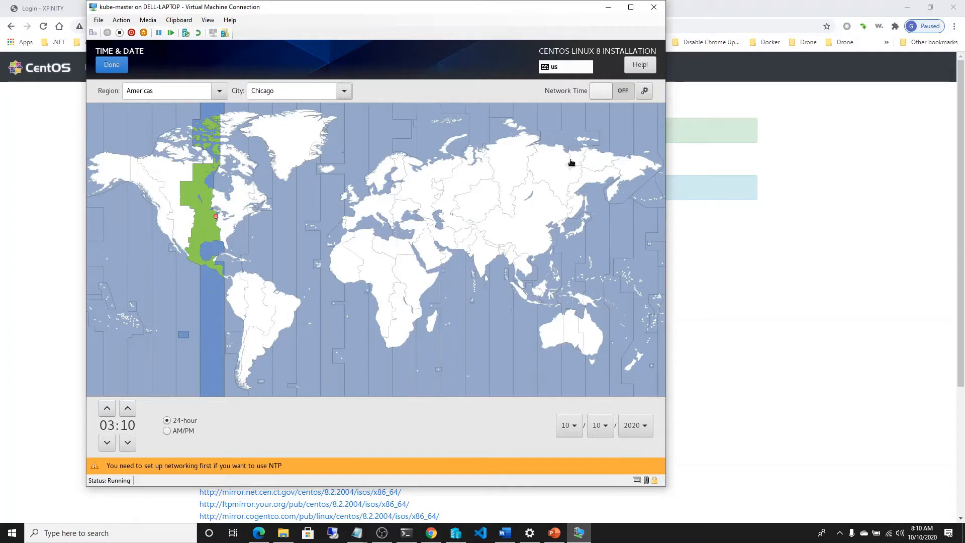
left_click(102, 64)
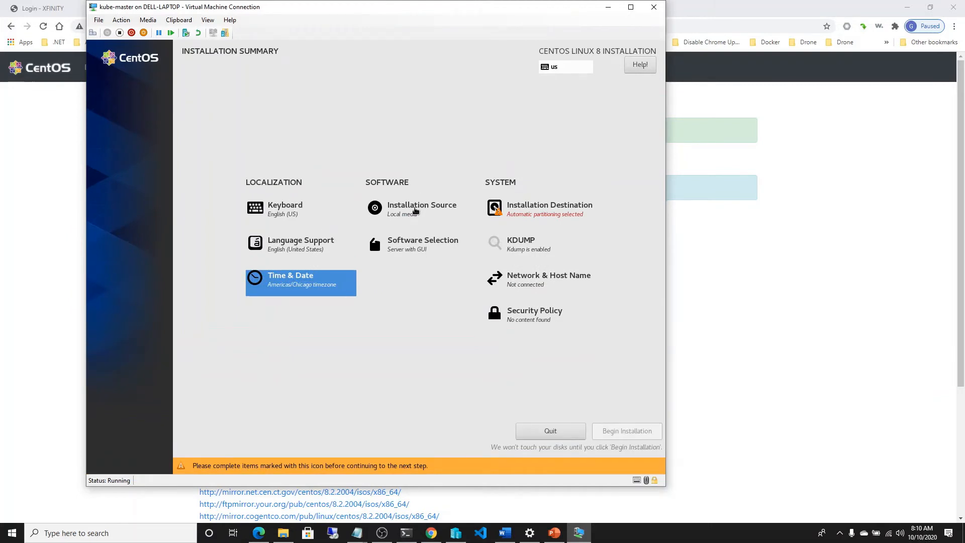
Step: Review the installation source, the base environment and the additional software offered for the CentOS installation
left_click(414, 210)
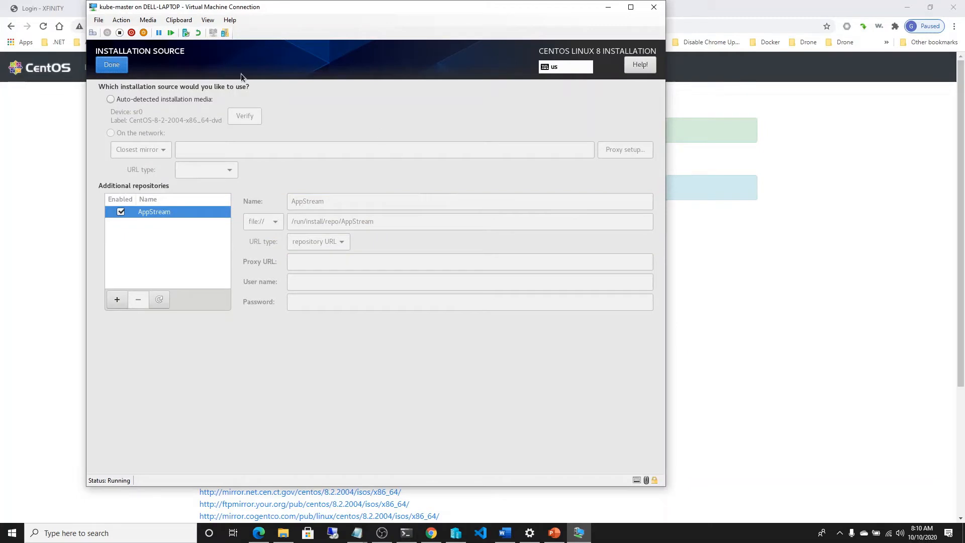
left_click(112, 67)
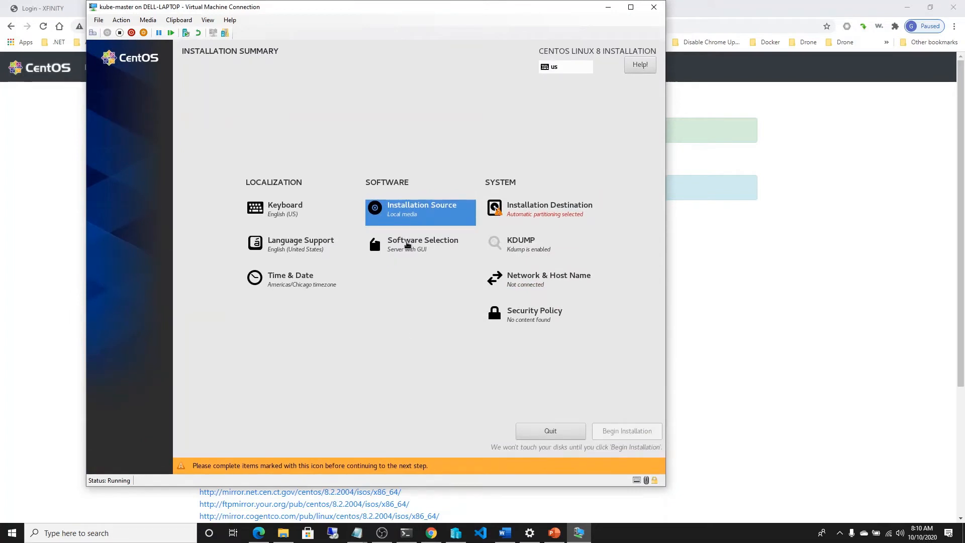
left_click(408, 244)
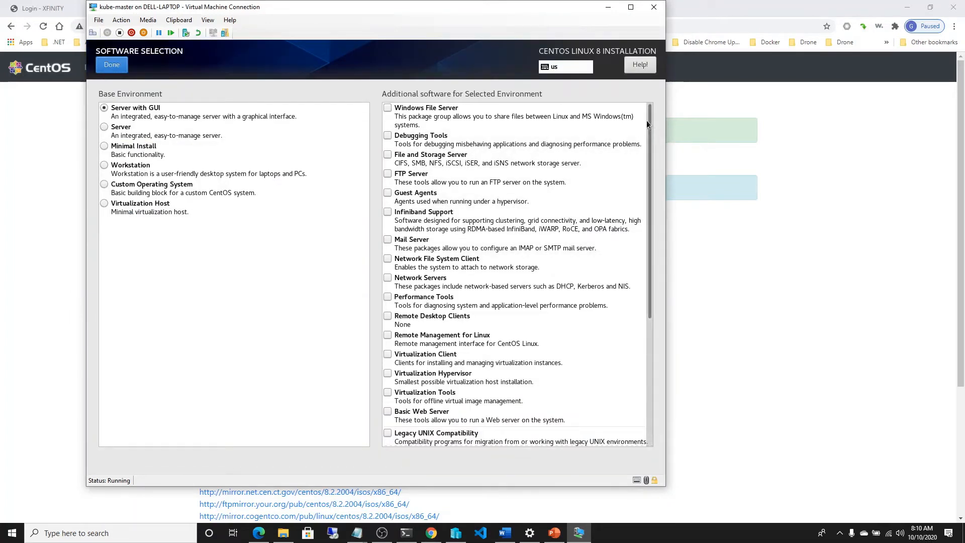
scroll(647, 141, "down", 2)
left_click_drag(647, 148, 660, 119)
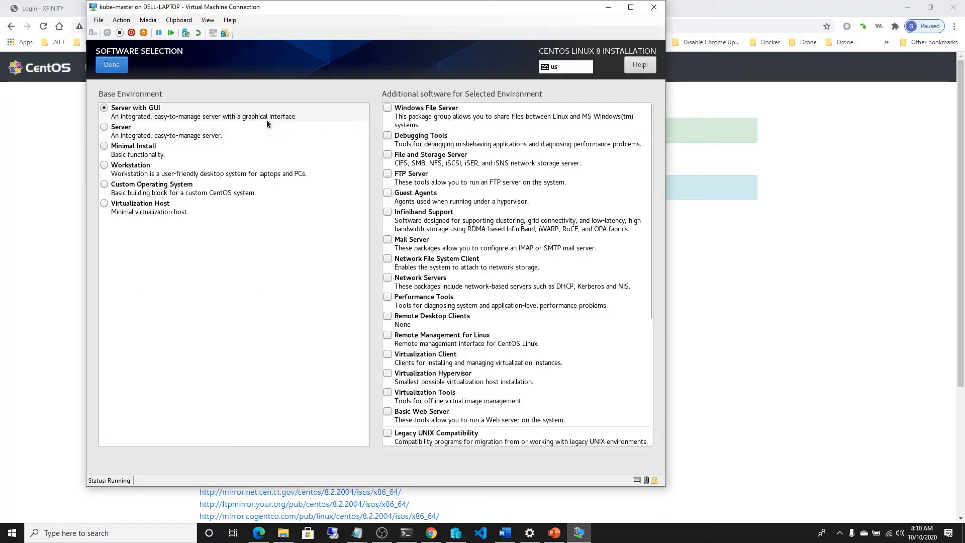
left_click(111, 66)
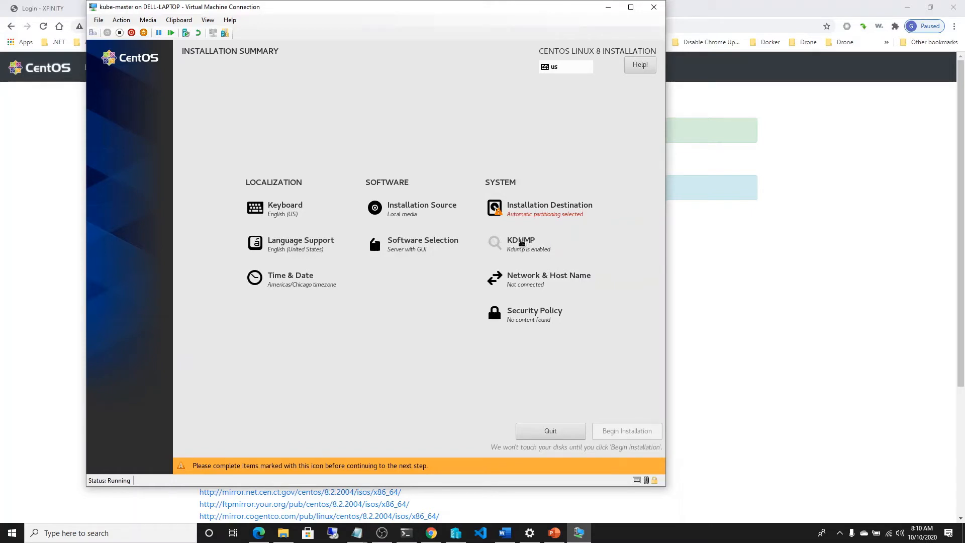
Step: Accept the 50 GiB virtual disk with automatic storage configuration as the installation destination, and disable kdump
left_click(521, 213)
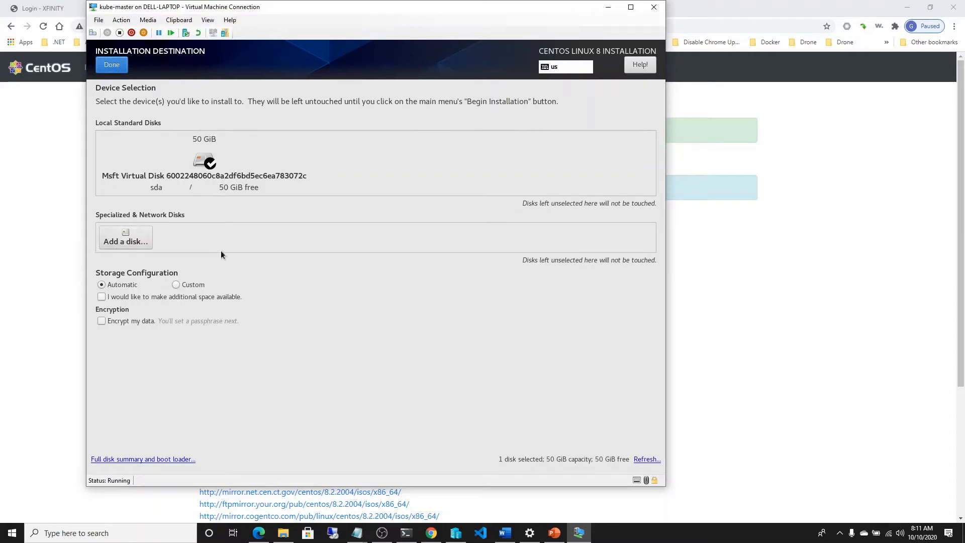
left_click(111, 66)
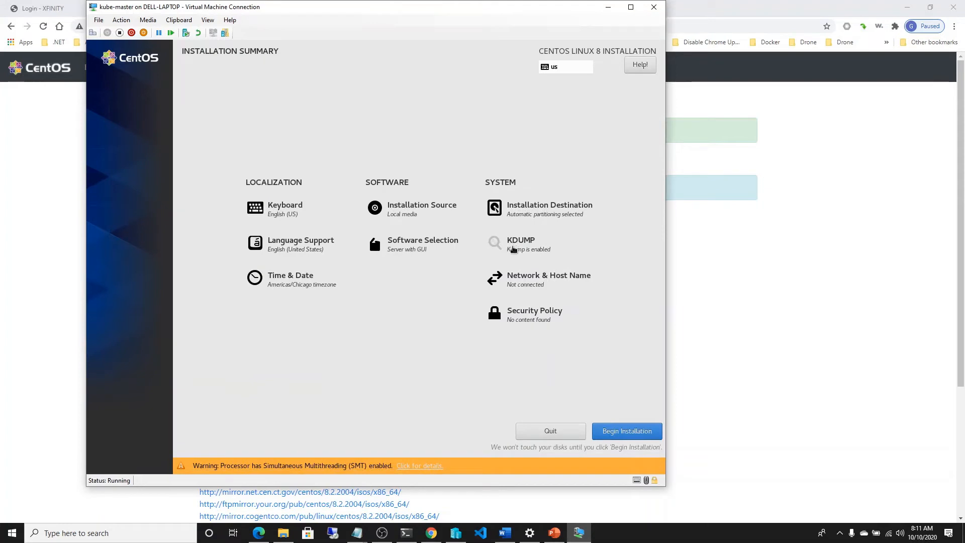
left_click(514, 250)
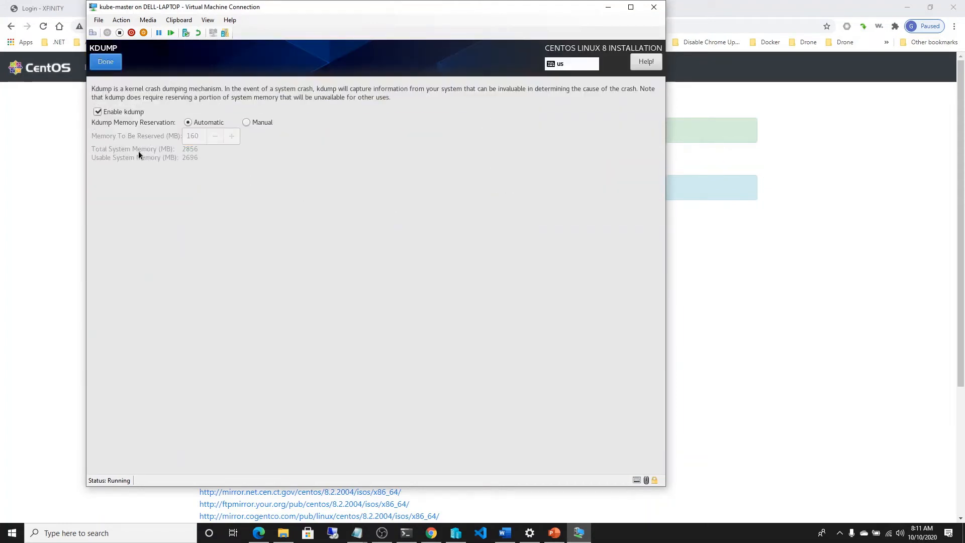
left_click(99, 112)
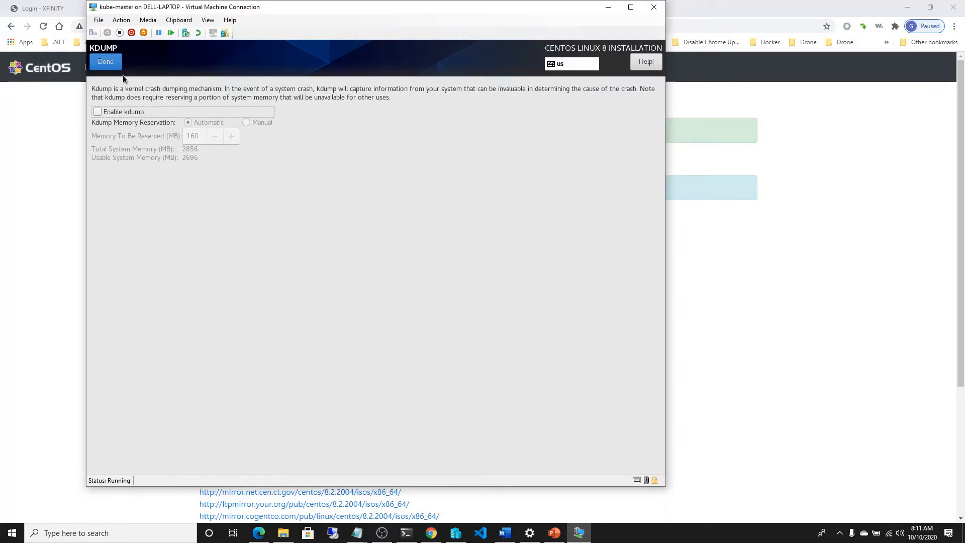
left_click(110, 64)
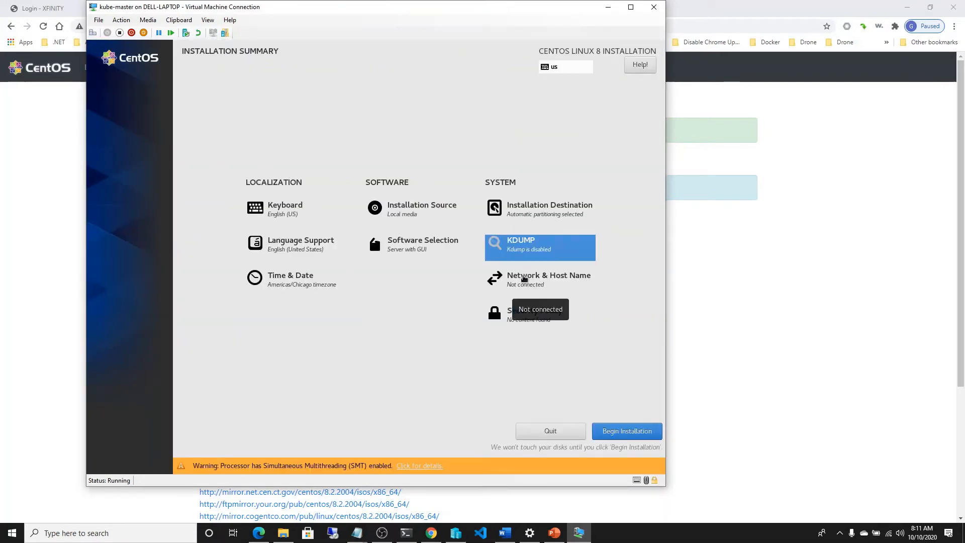
Step: Set the system's host name to kube-master in the network settings and apply it
left_click(523, 276)
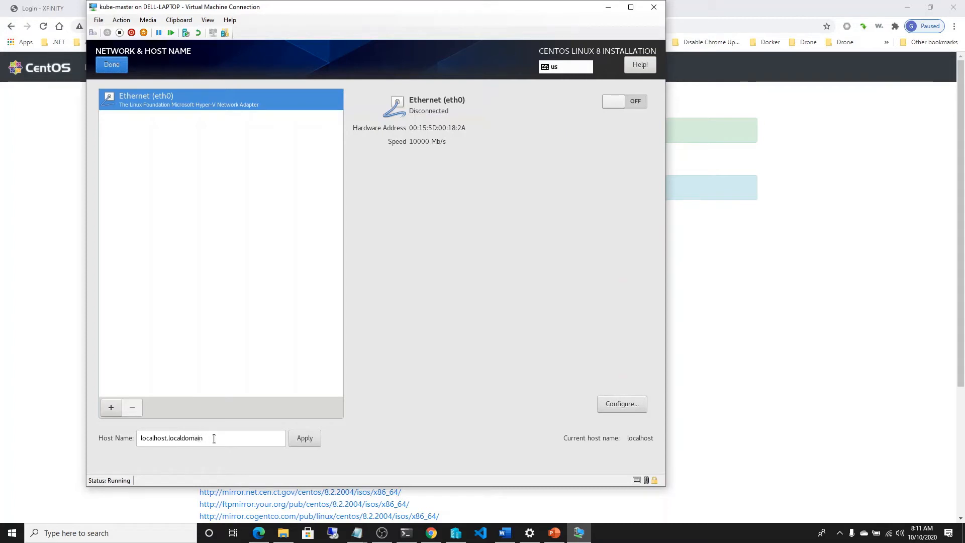
left_click_drag(214, 438, 133, 441)
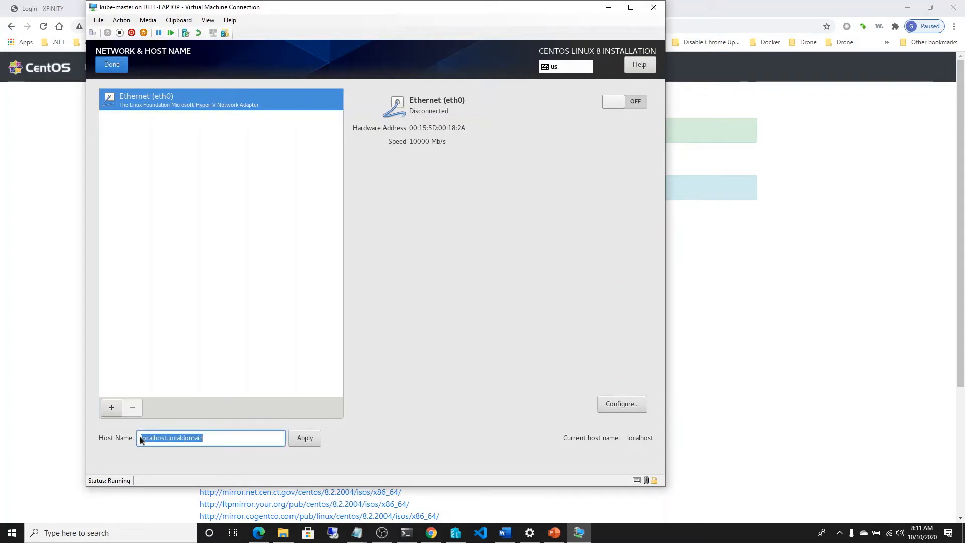
type("kube")
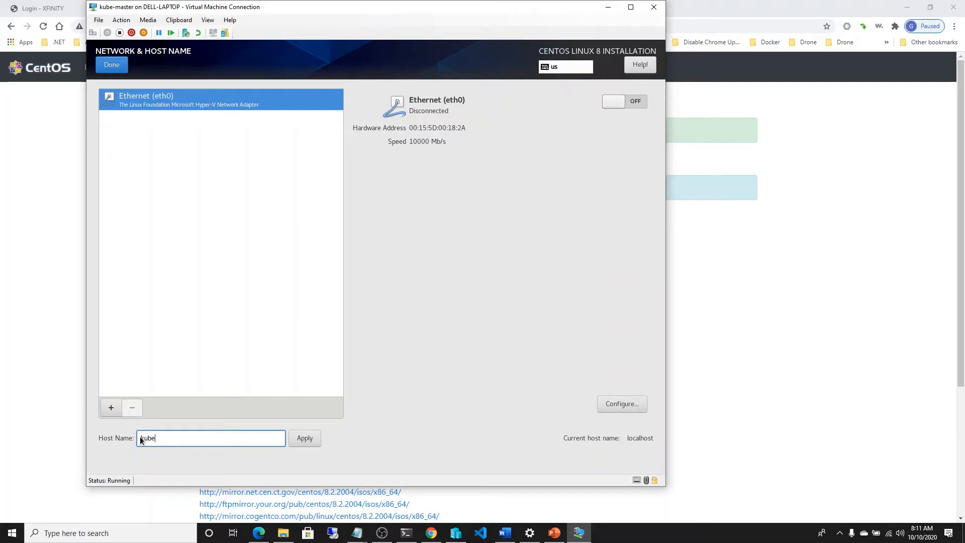
type("-a")
key("BackSpace")
type("master")
left_click(308, 441)
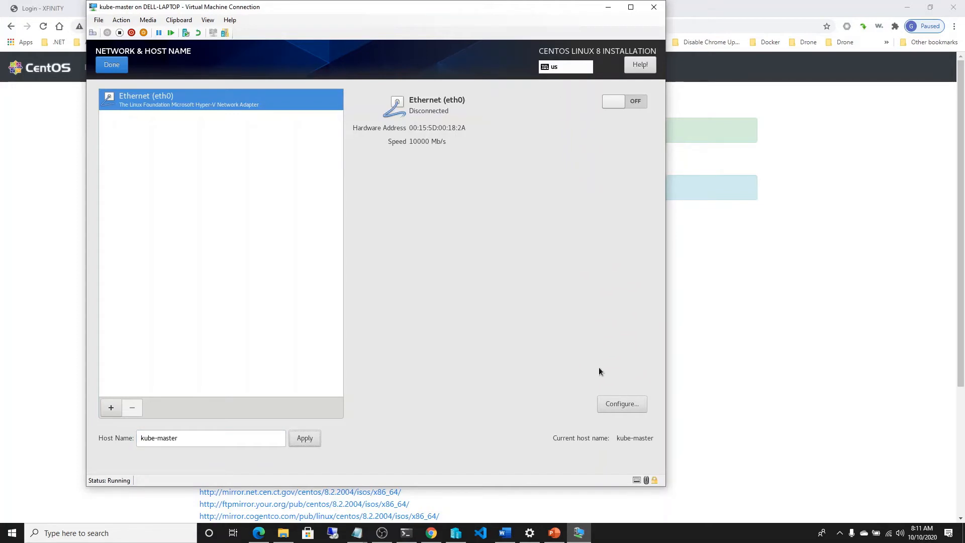
Step: Configure the eth0 Ethernet connection to use the Manual method for IPv4
left_click(621, 407)
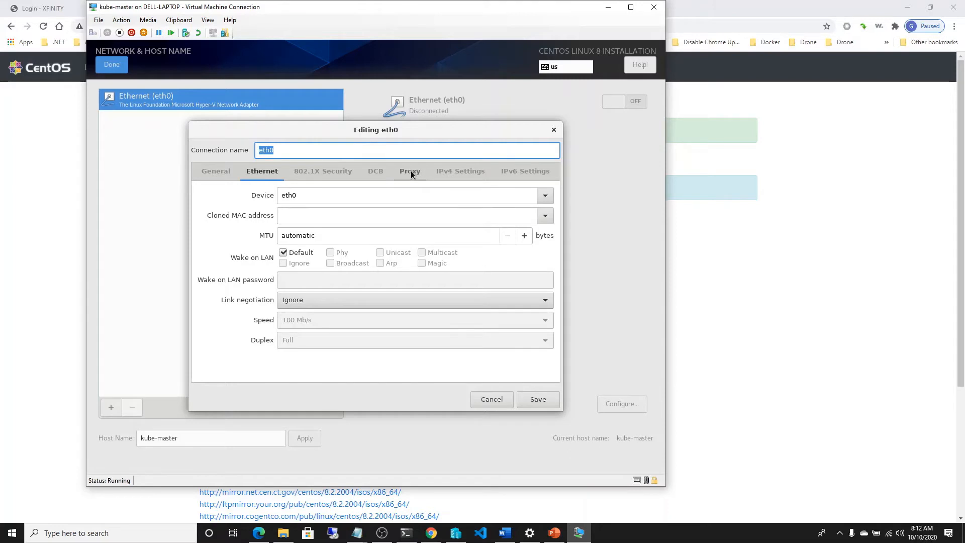
left_click(449, 173)
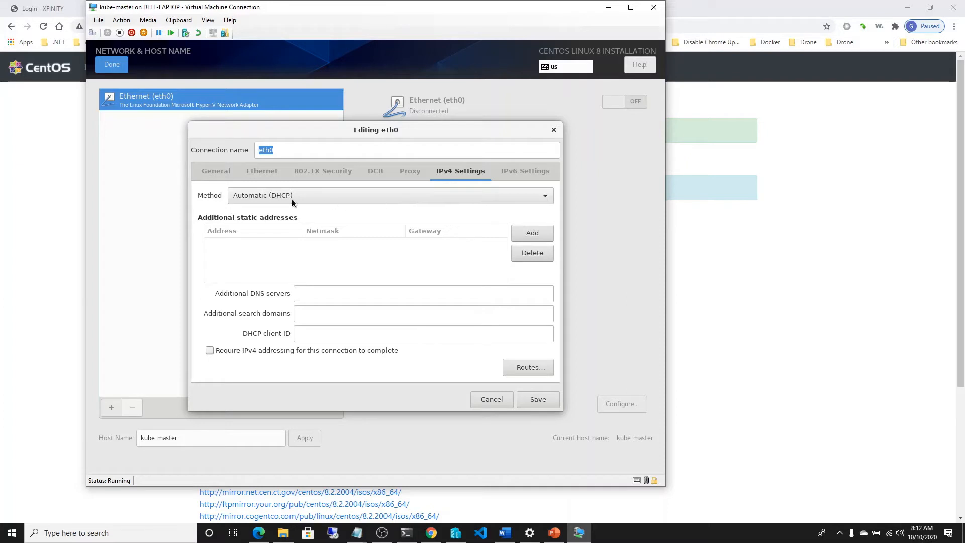
left_click(545, 197)
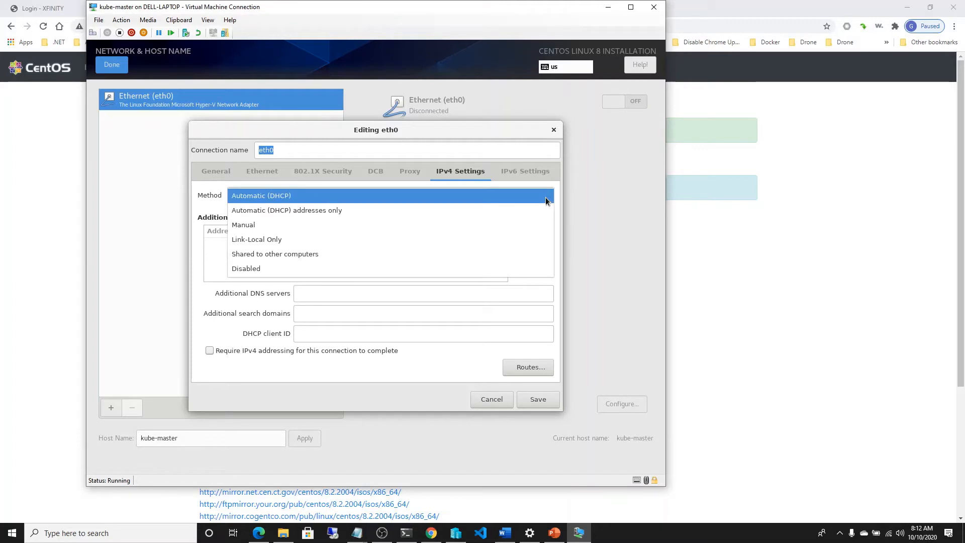
left_click(417, 224)
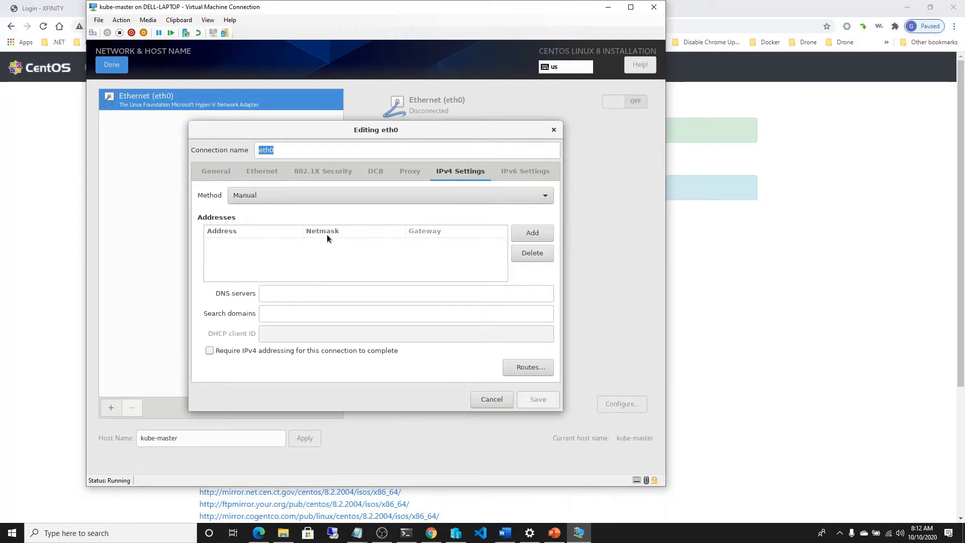
Step: Add a static IPv4 address 192.168.0.20 with netmask 255.255.255.0 to the eth0 connection
left_click(526, 236)
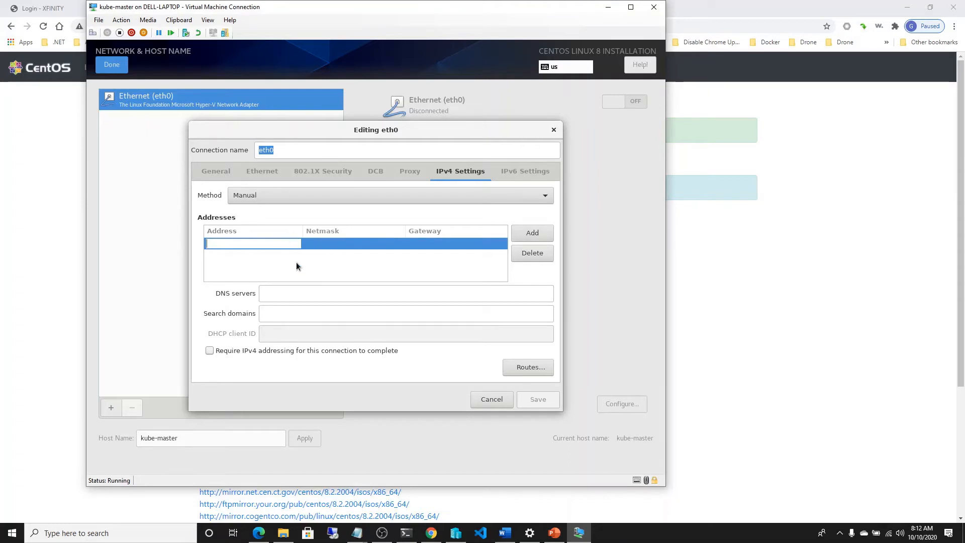
type("192")
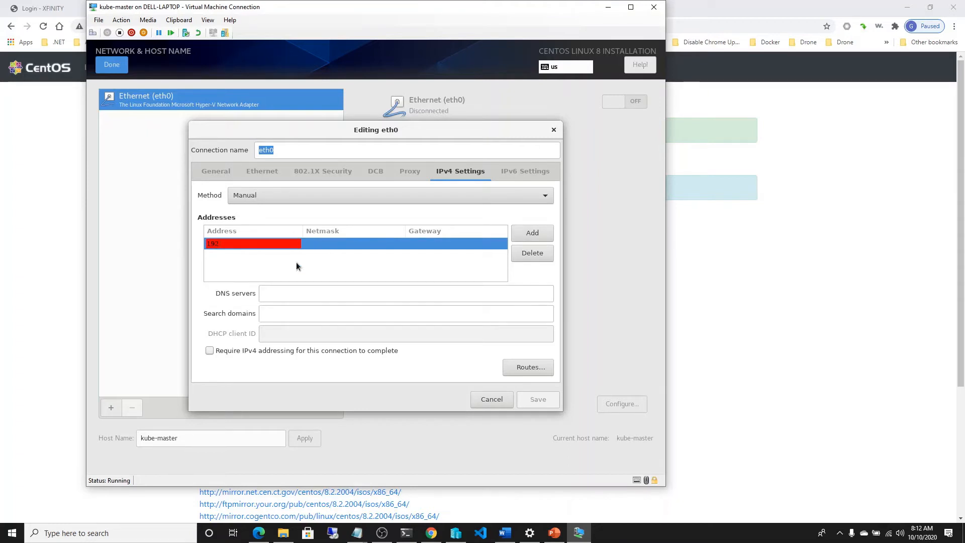
type(".168.0.20")
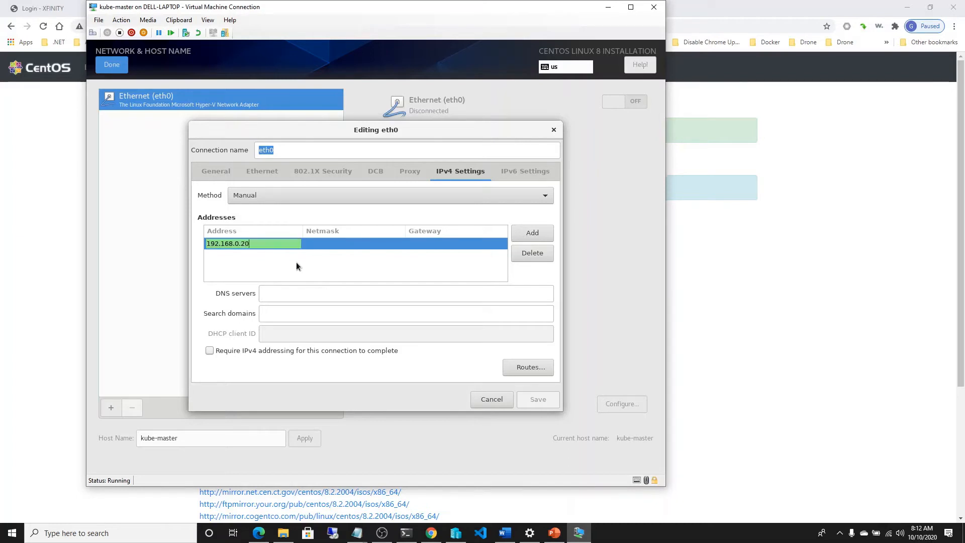
left_click(334, 243)
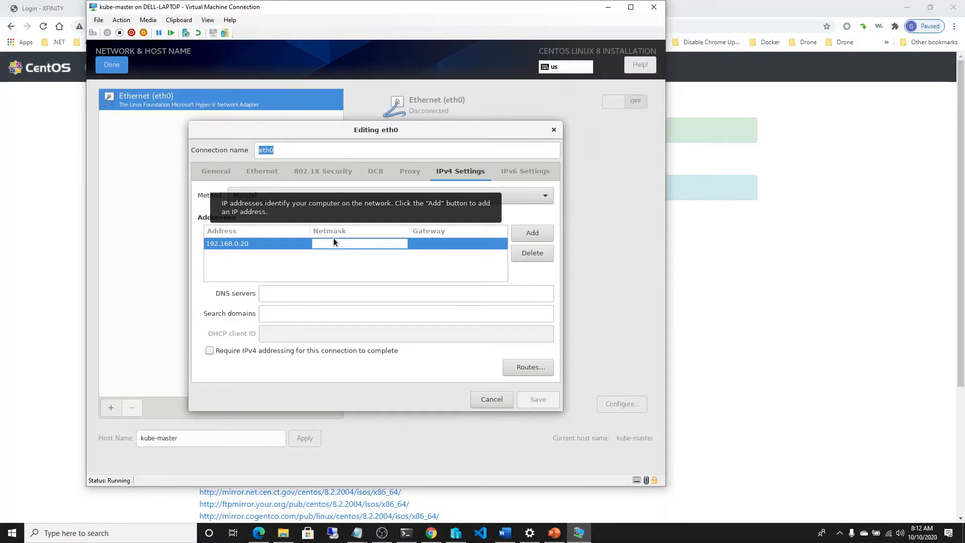
type("255")
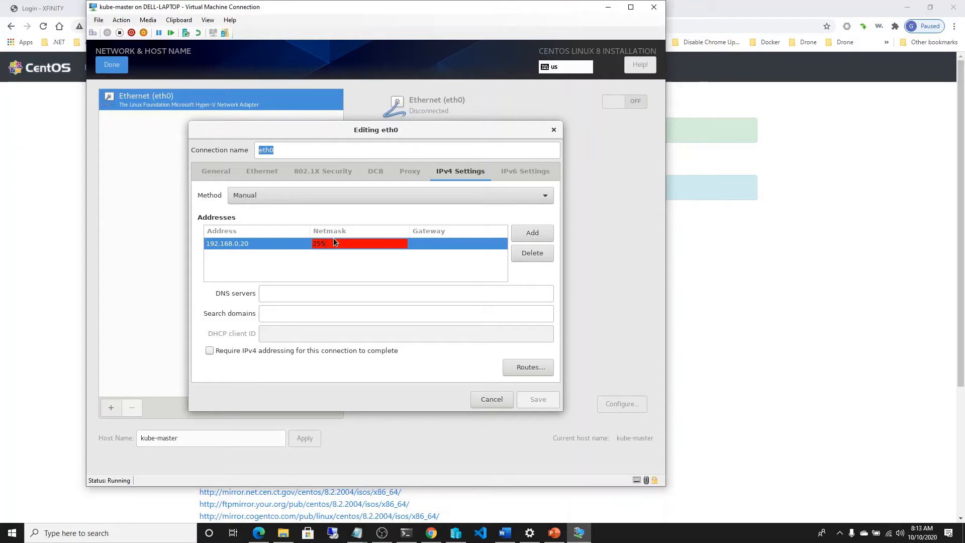
type(".255.255.0")
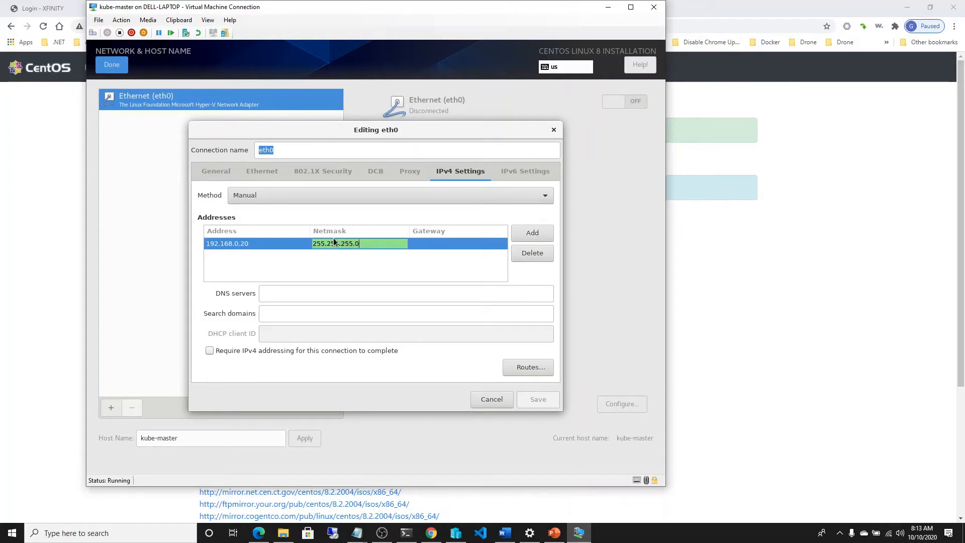
Step: Set the gateway of the static eth0 address to 192.168.0.1
left_click(435, 244)
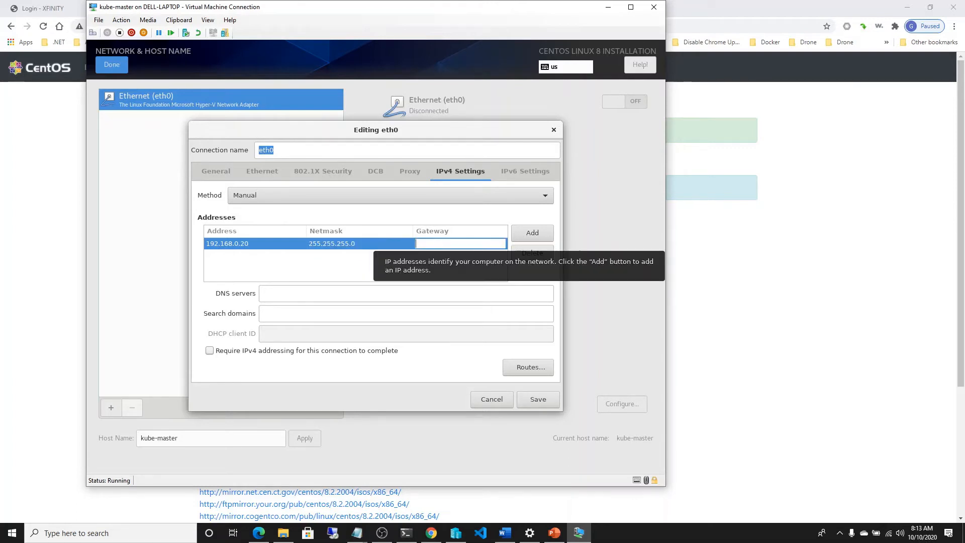
type("192")
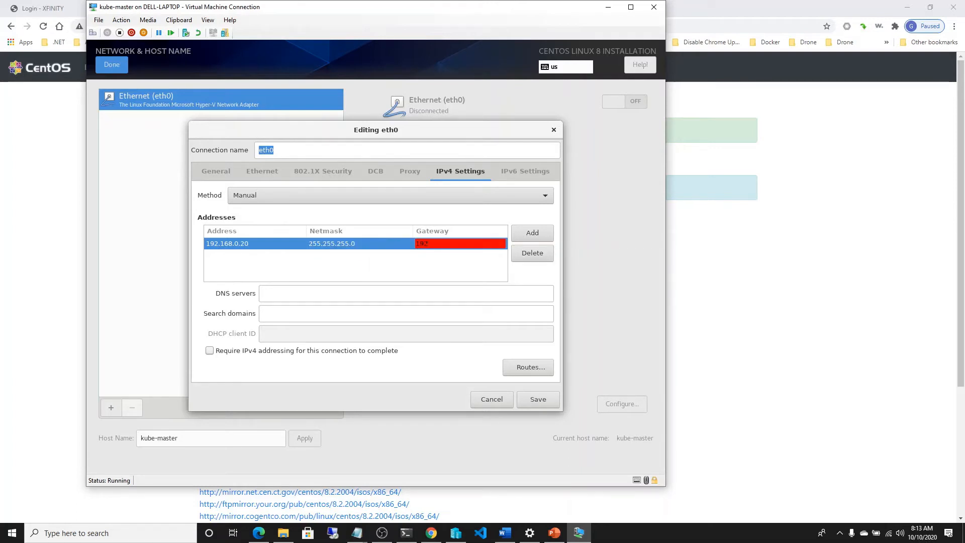
type(".16.0.1")
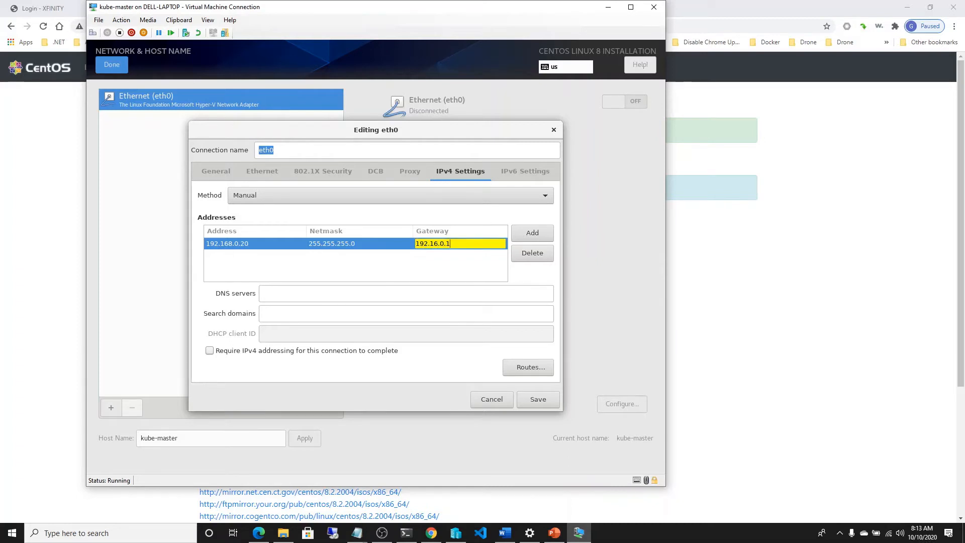
left_click(308, 294)
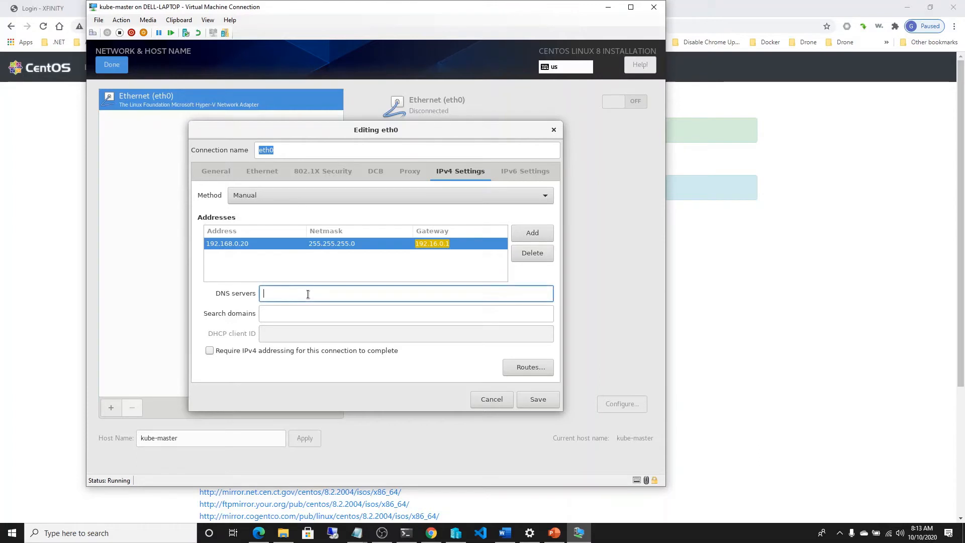
left_click(436, 246)
left_click(461, 243)
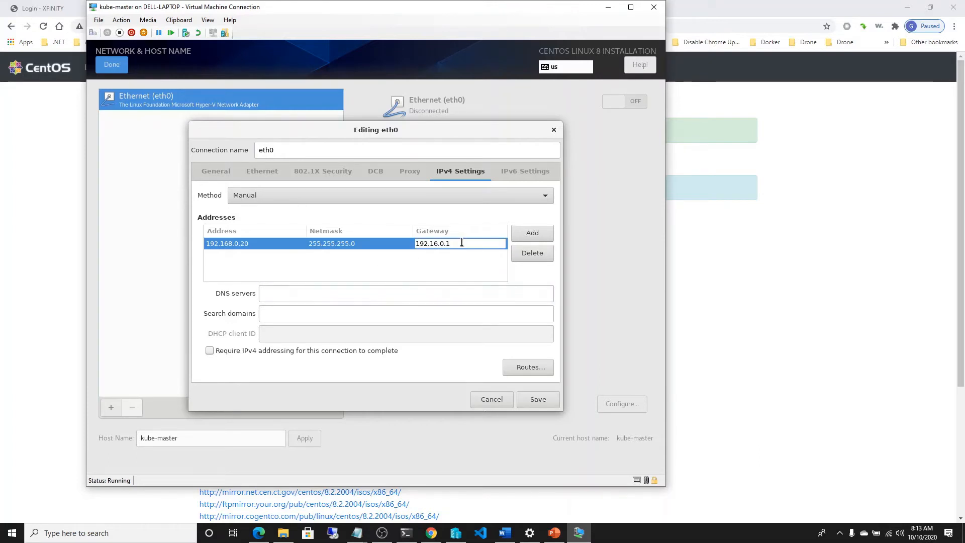
key("Right")
type("8")
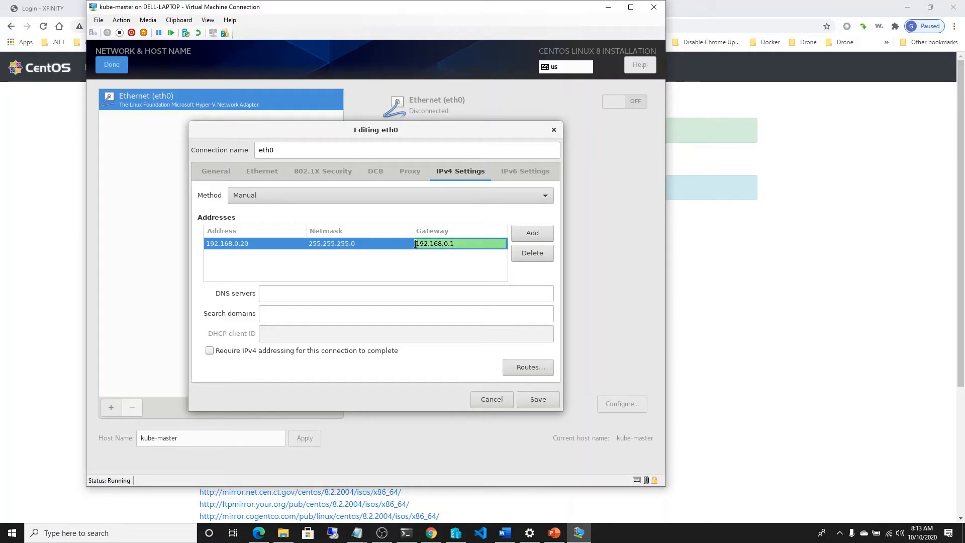
left_click(308, 291)
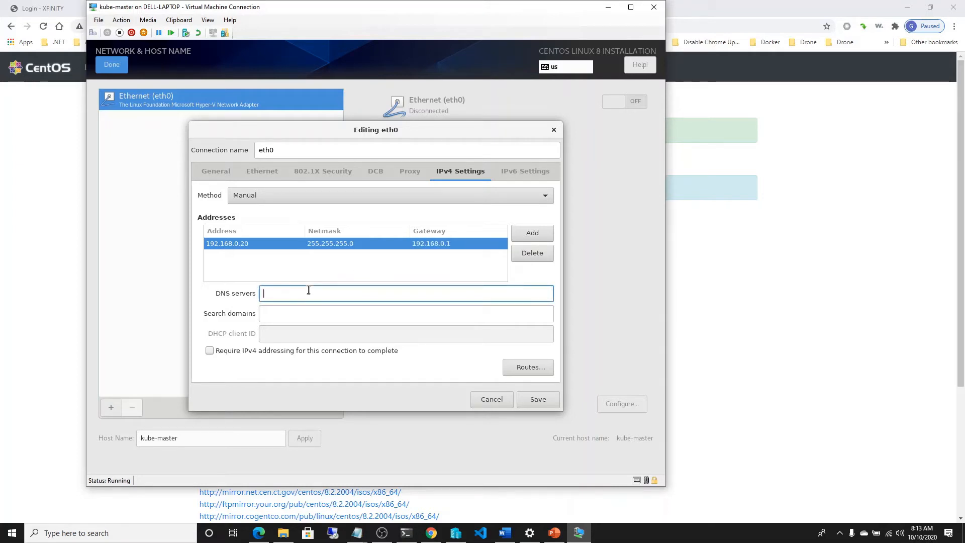
Step: Set the eth0 connection's DNS server to 8.8.8.8, save it and switch the Ethernet connection on
type("8.8.8")
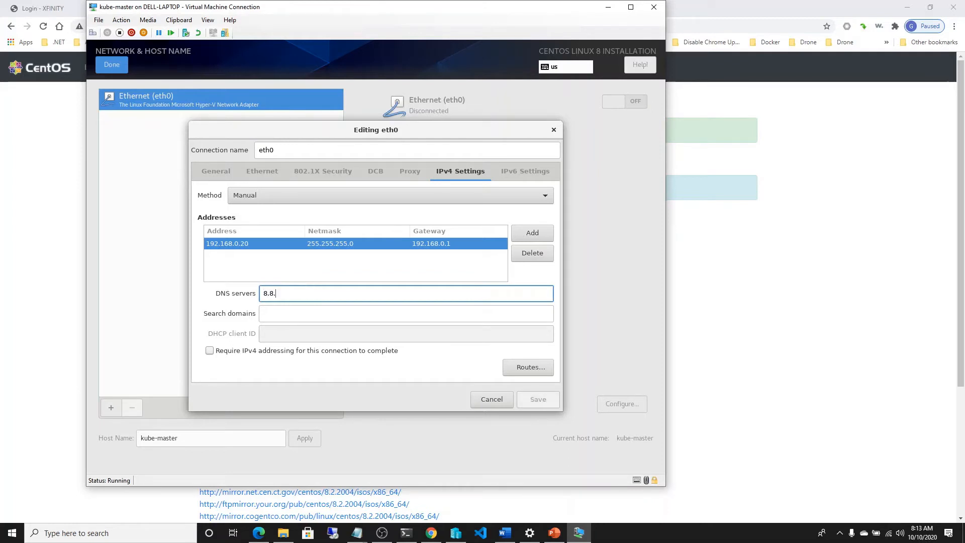
type(".8")
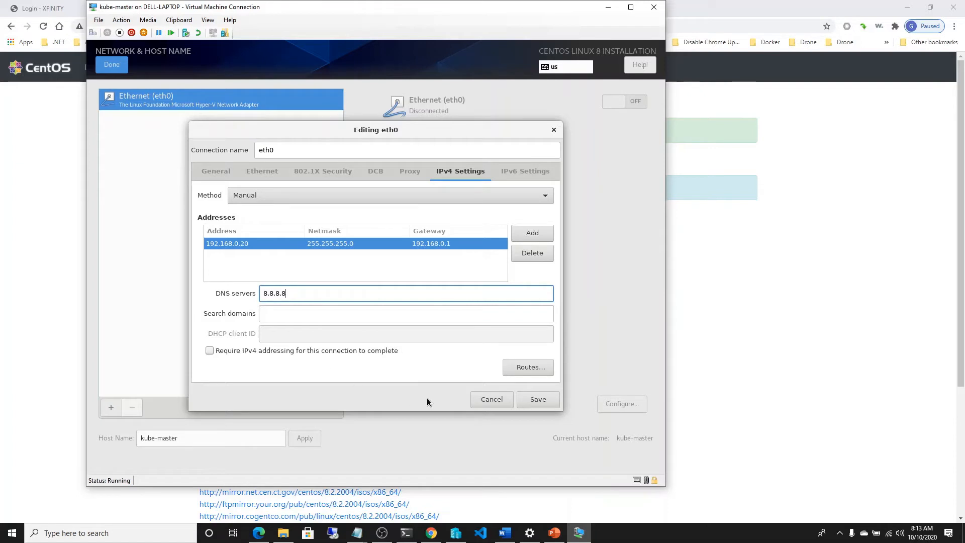
left_click(534, 405)
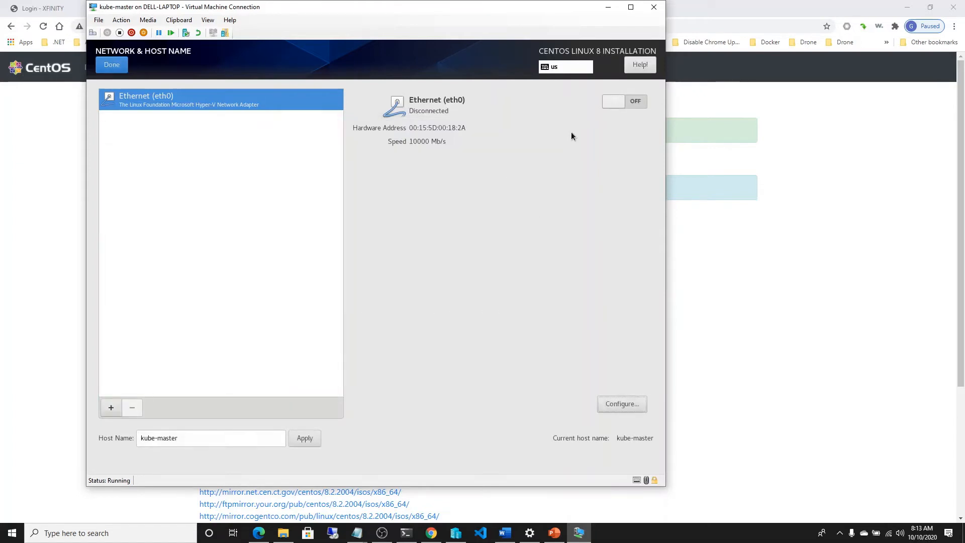
left_click(615, 104)
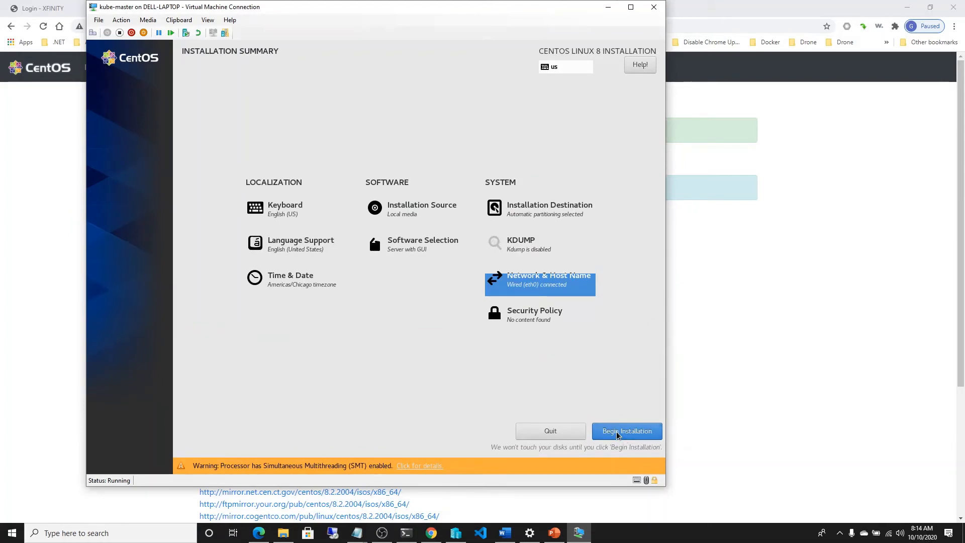
Step: Begin the CentOS installation and set the root account's password, entering the same password as confirmation
left_click(617, 433)
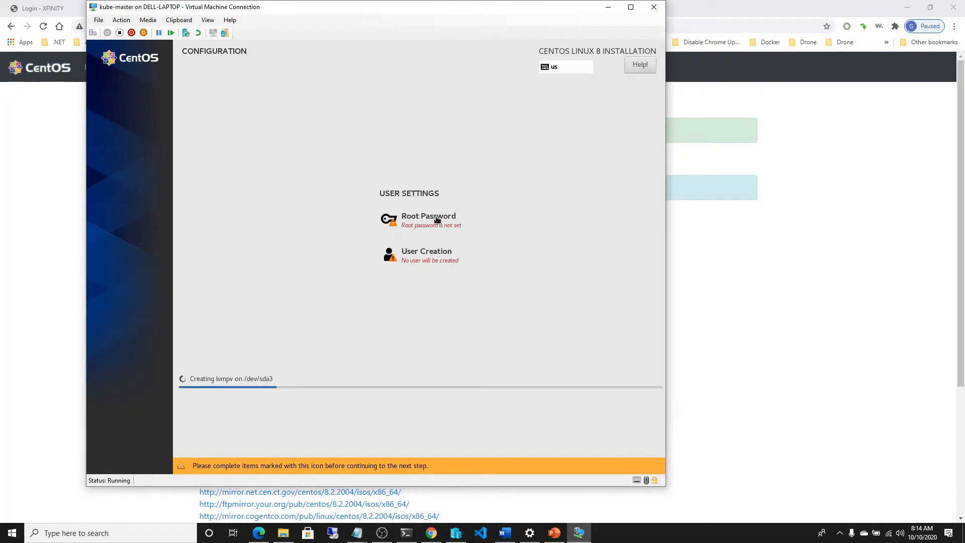
left_click(437, 220)
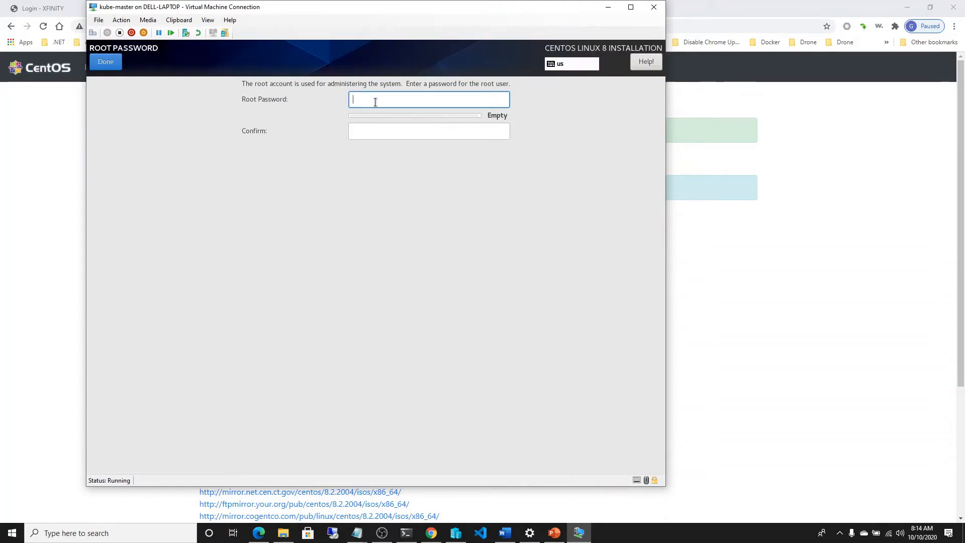
type("•••••")
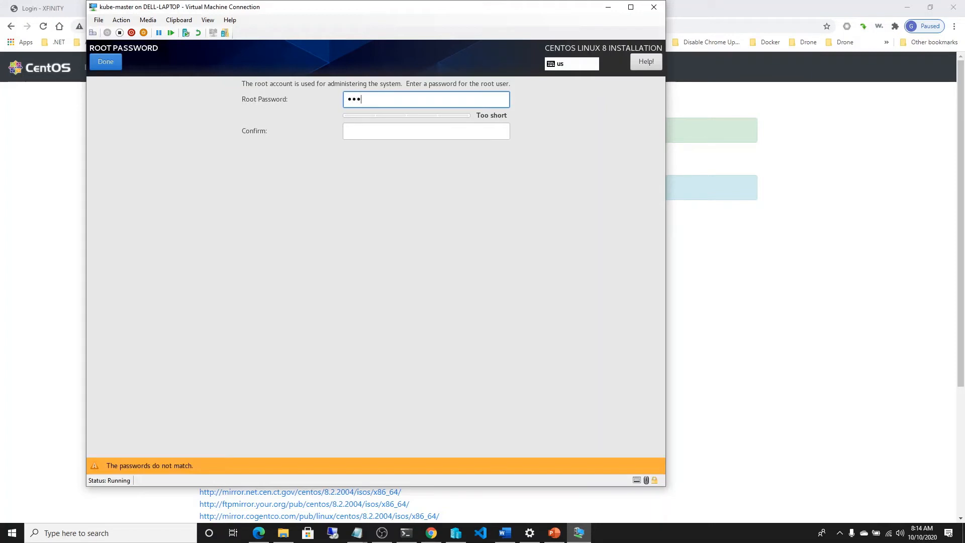
type("**")
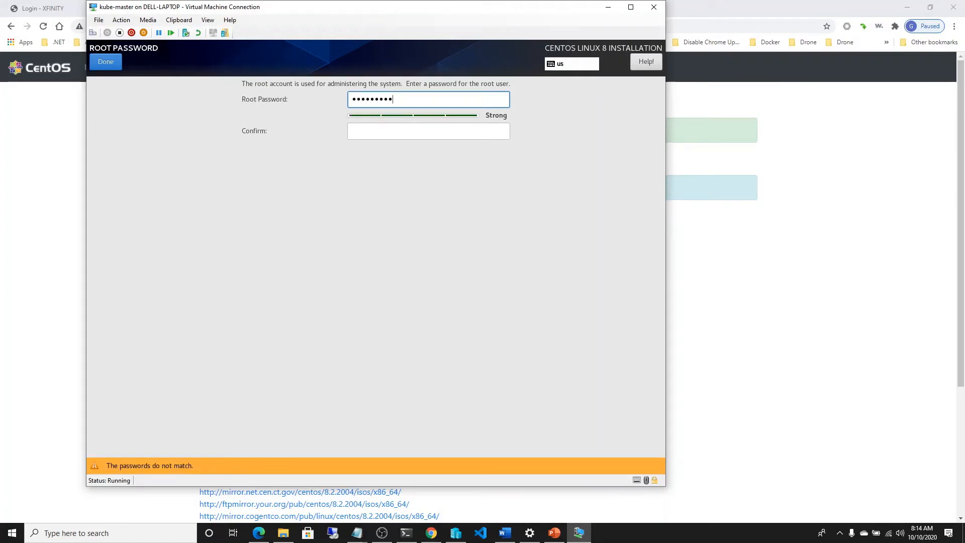
key("Tab")
type("**")
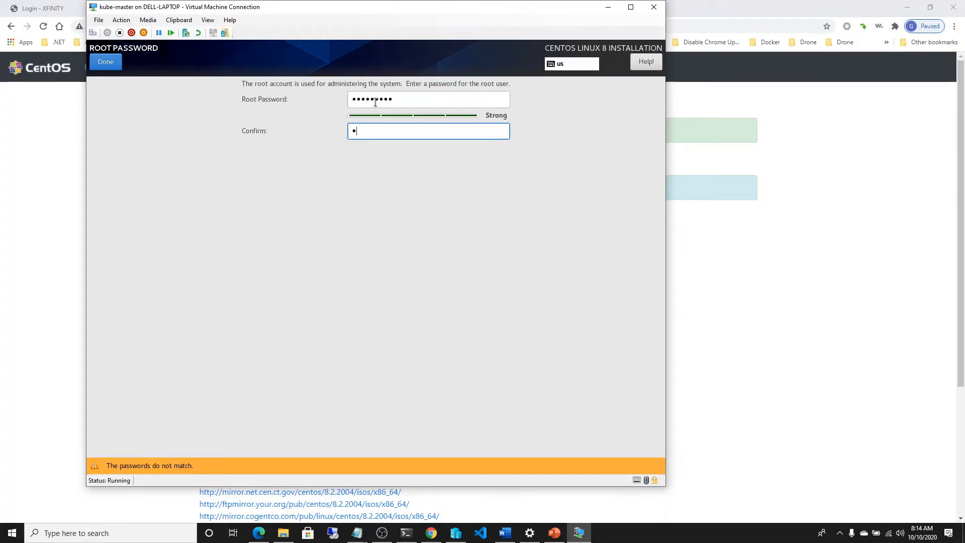
type("**")
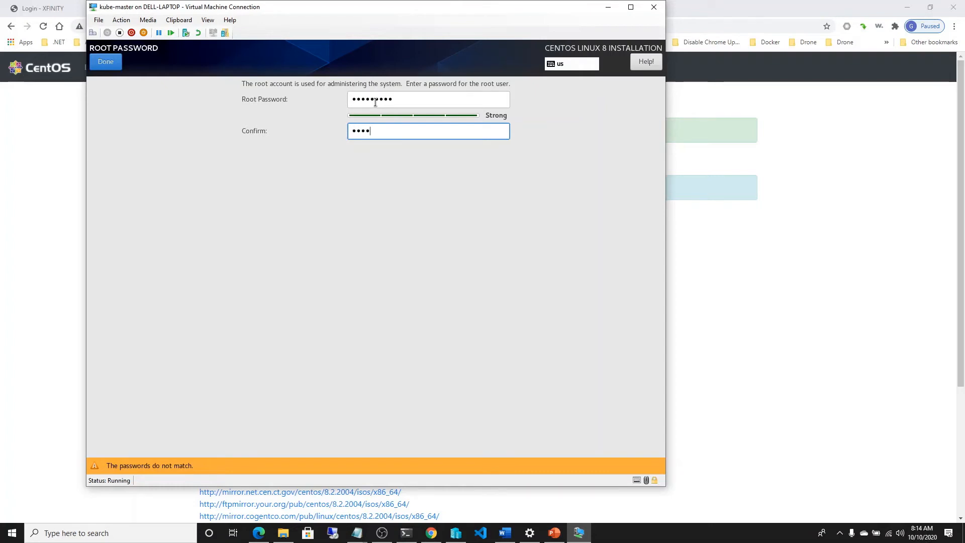
type("**")
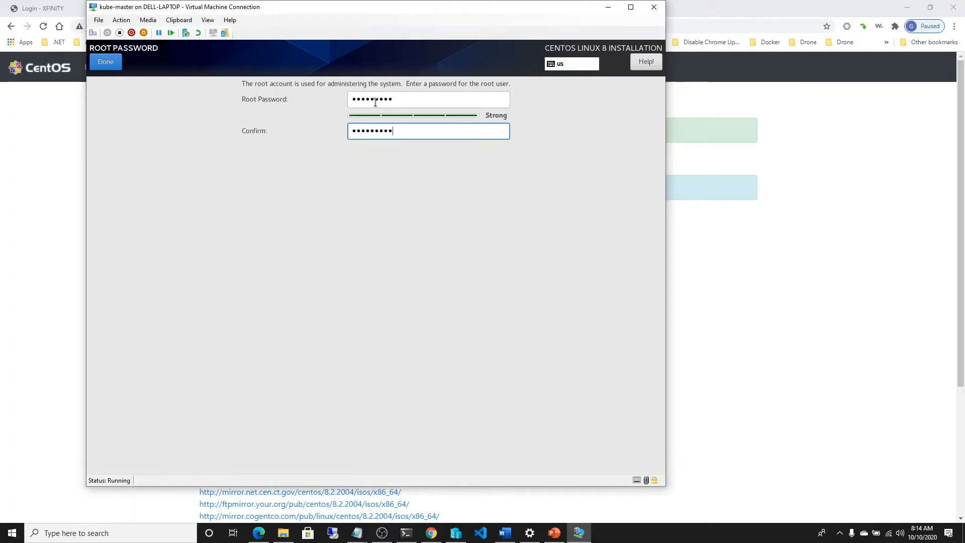
left_click(105, 62)
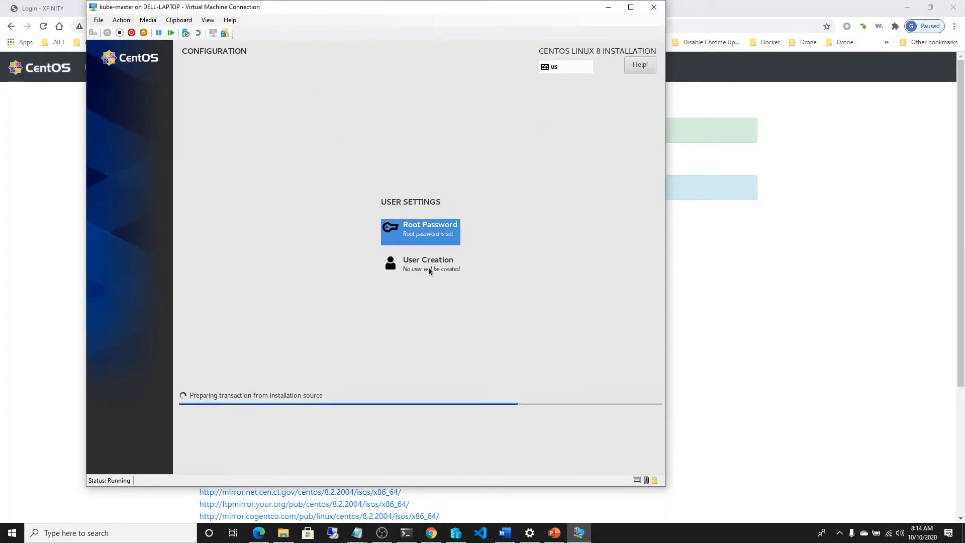
Step: Create an administrator user account with the user's name and a confirmed account password
left_click(411, 238)
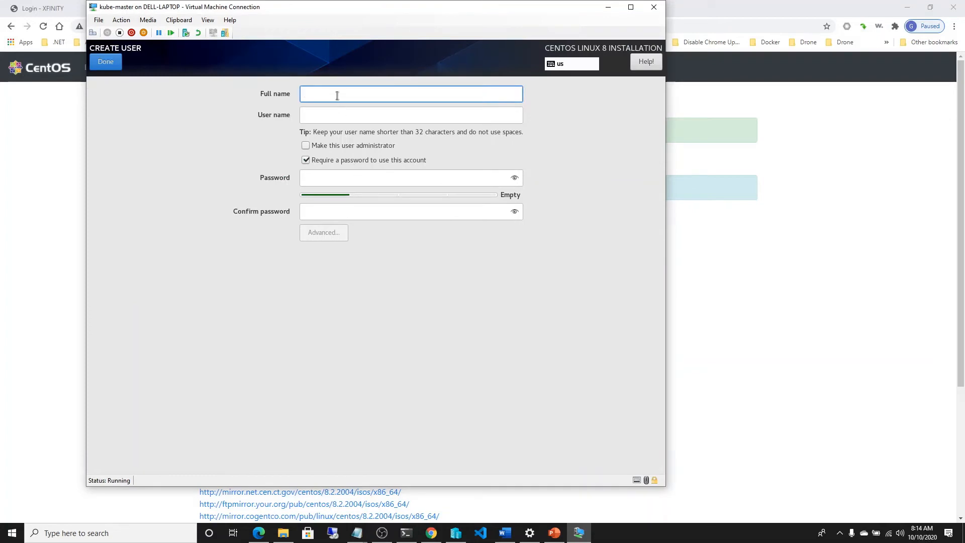
type("gary")
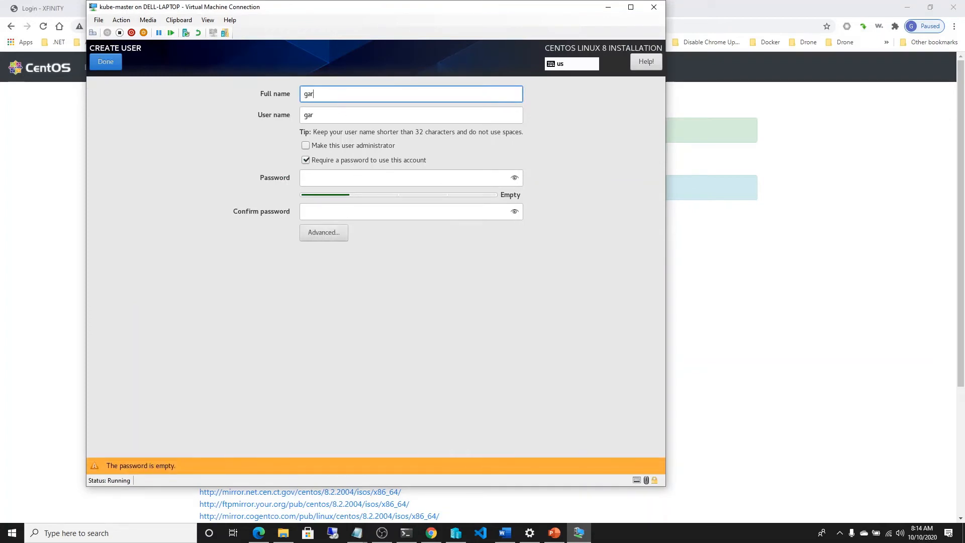
left_click(317, 182)
type("••")
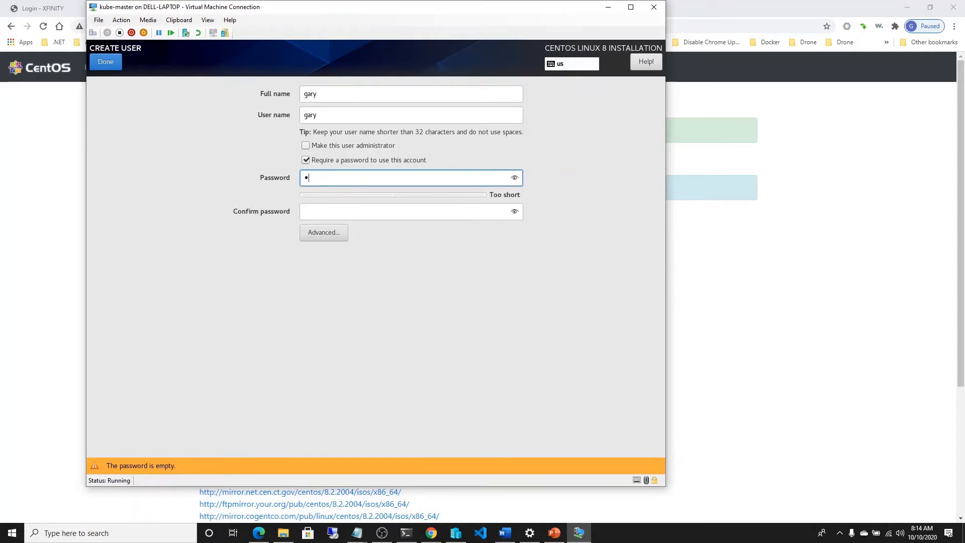
type("•••••••")
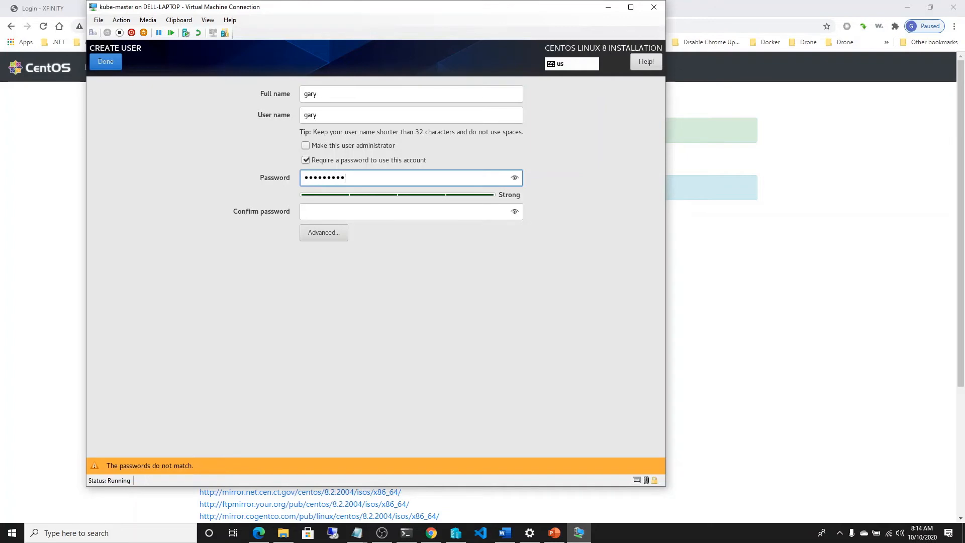
left_click(326, 208)
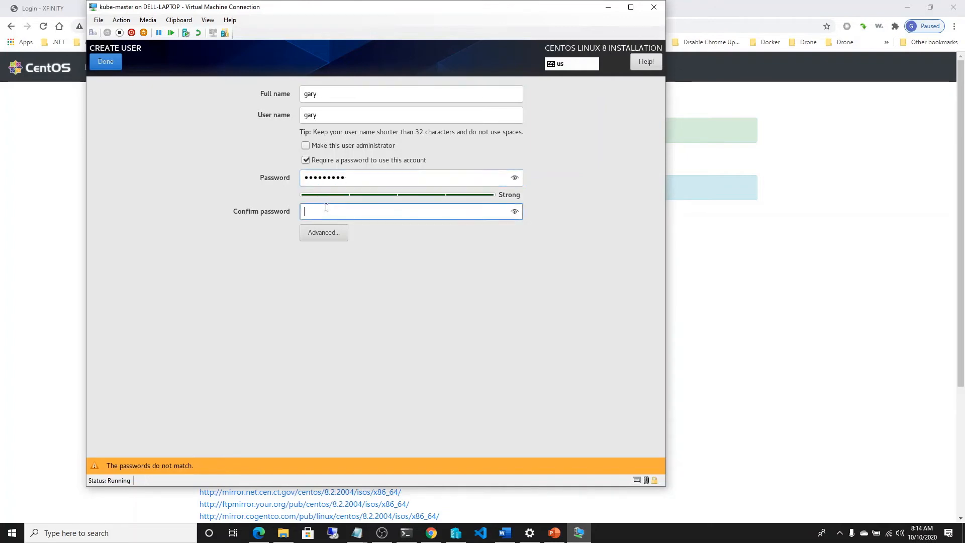
type("•••")
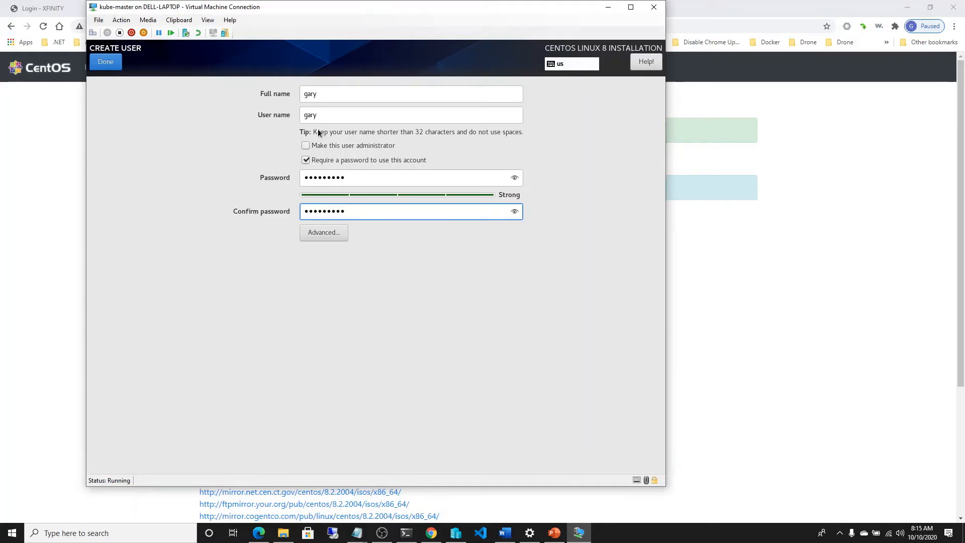
left_click(306, 146)
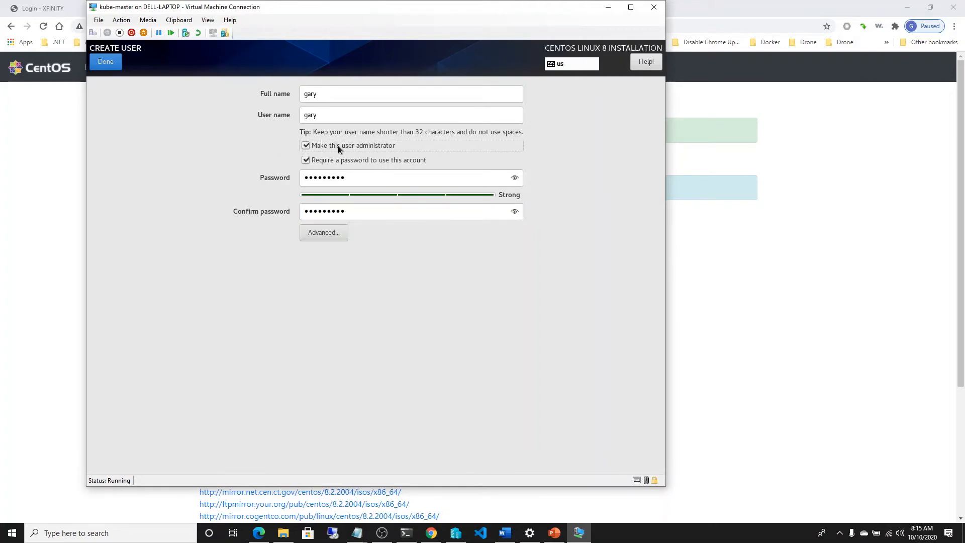
left_click(116, 66)
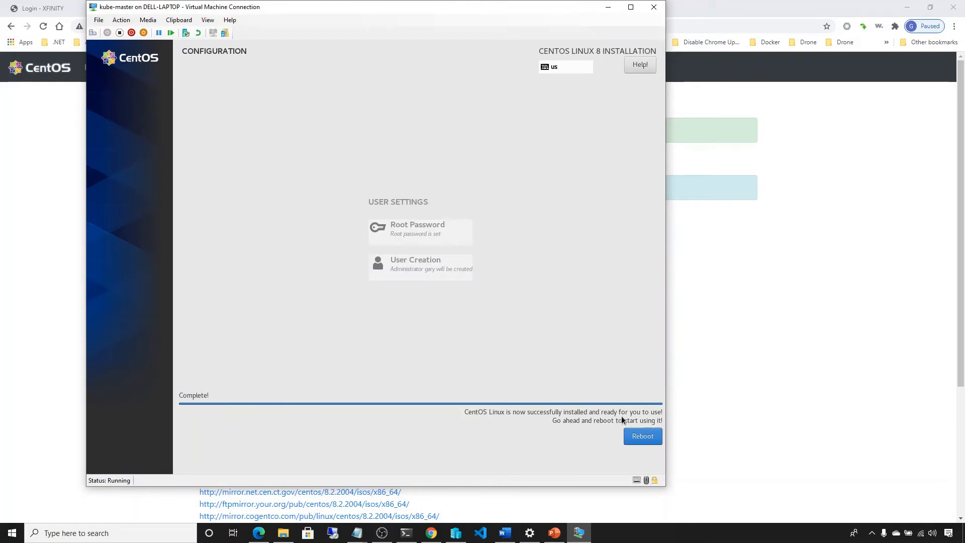
Step: Reboot into the installed system, accept the CentOS license agreement and finish the initial configuration
left_click(632, 441)
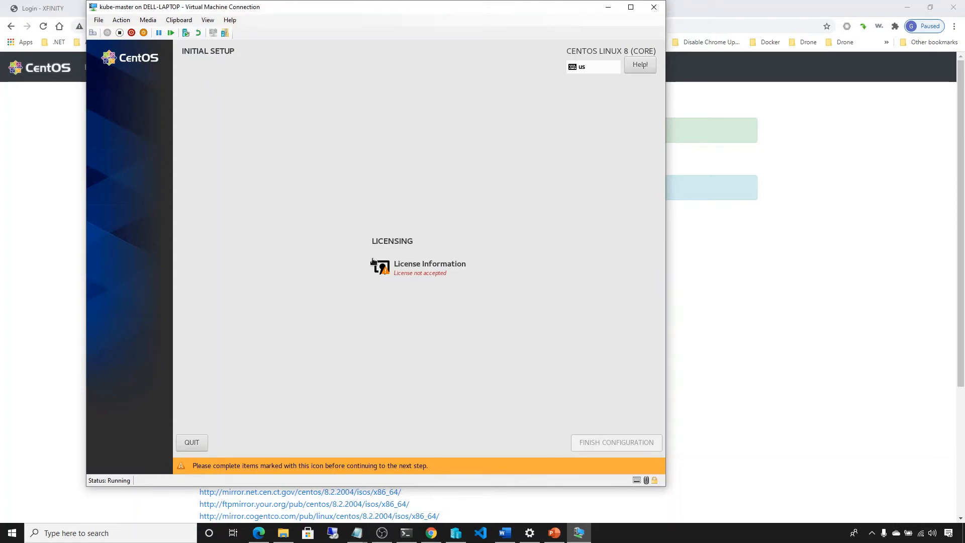
left_click(410, 267)
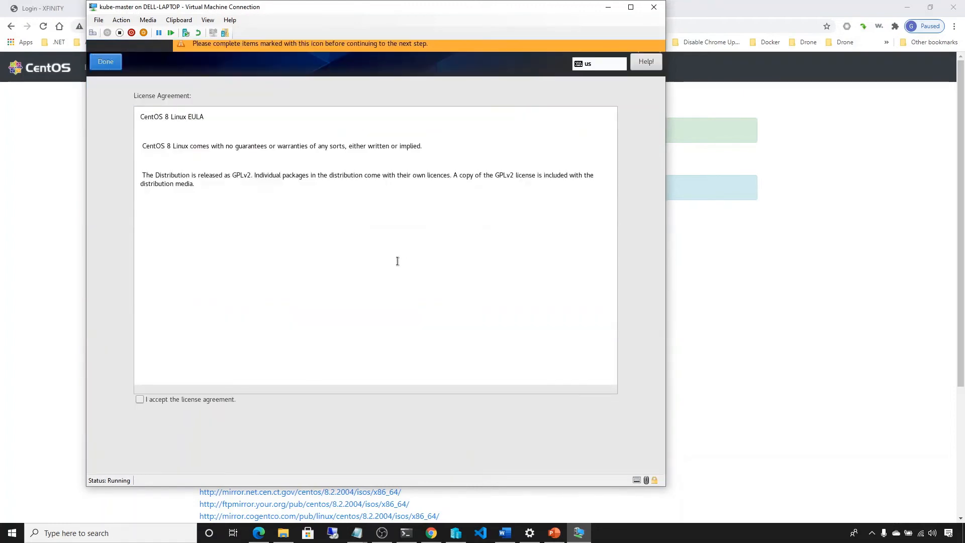
left_click(139, 399)
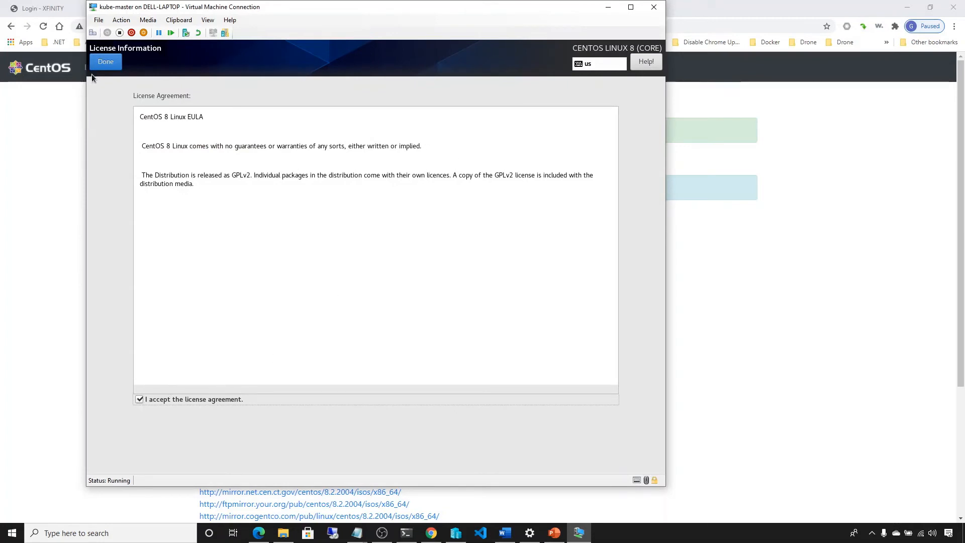
left_click(106, 62)
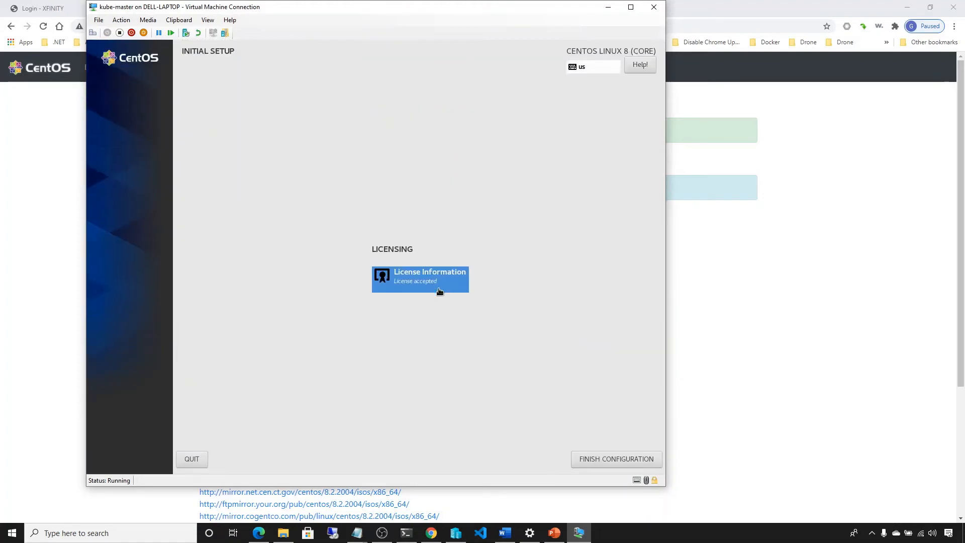
left_click(591, 459)
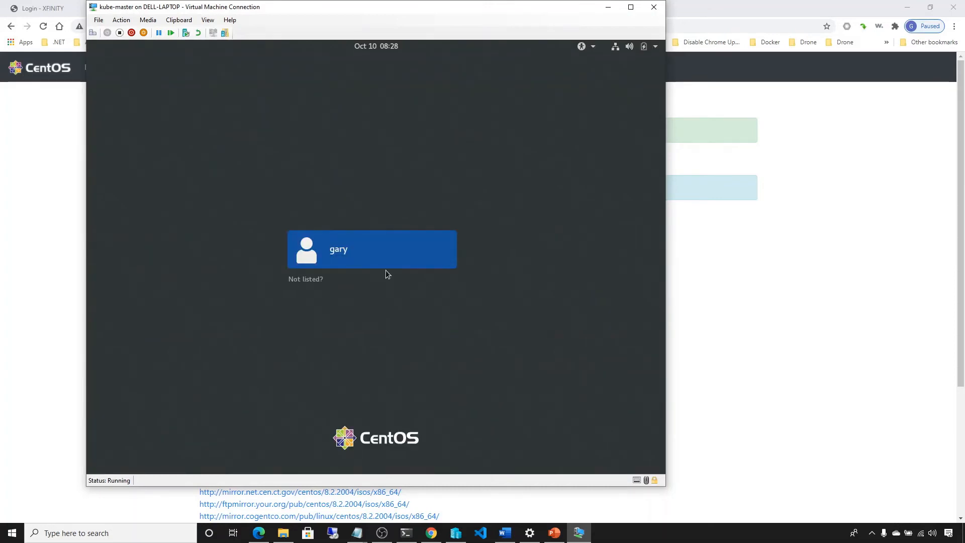
Step: Sign in to the created user account by entering the account password
left_click(351, 249)
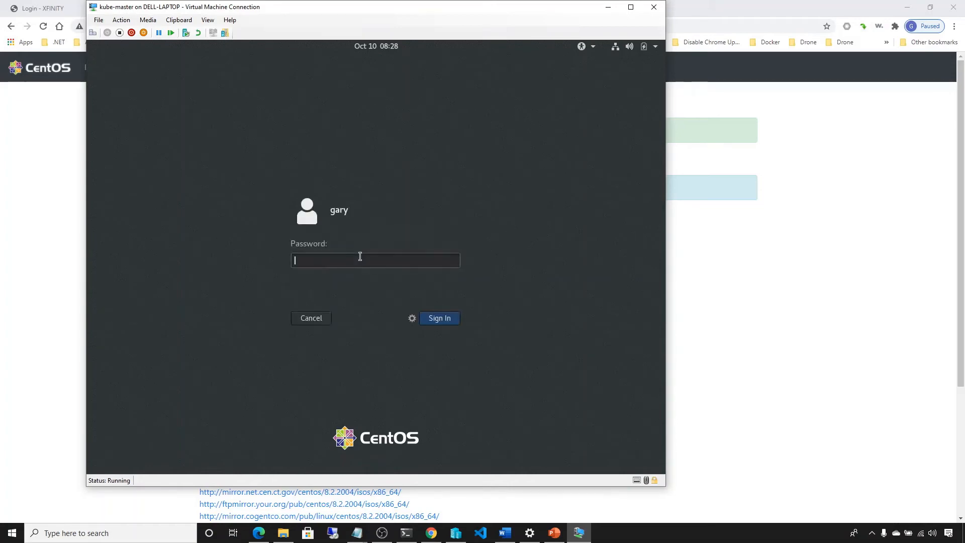
type("••••••••")
key("Return")
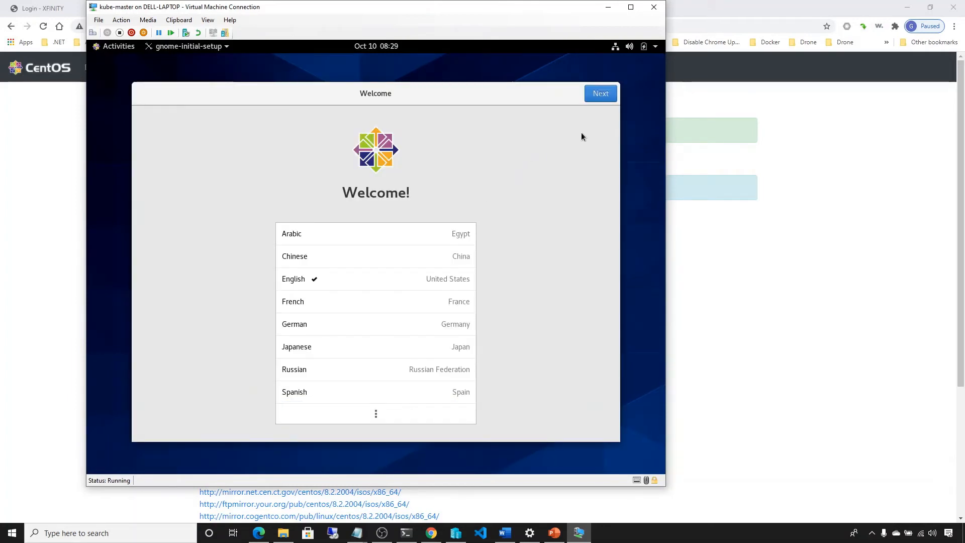
Step: Complete the GNOME initial setup with English, the default keyboard layout and location services on, skipping online accounts
left_click(599, 97)
left_click(600, 96)
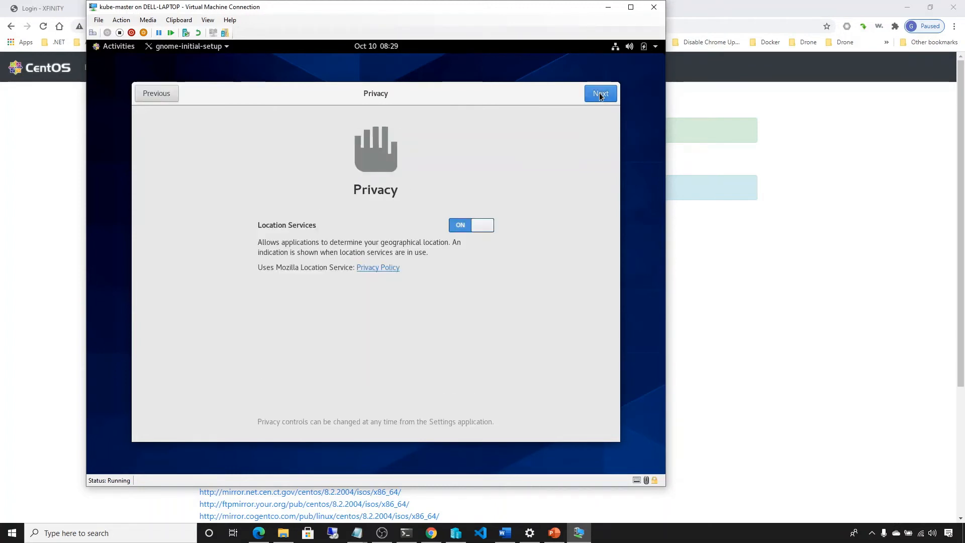
left_click(601, 96)
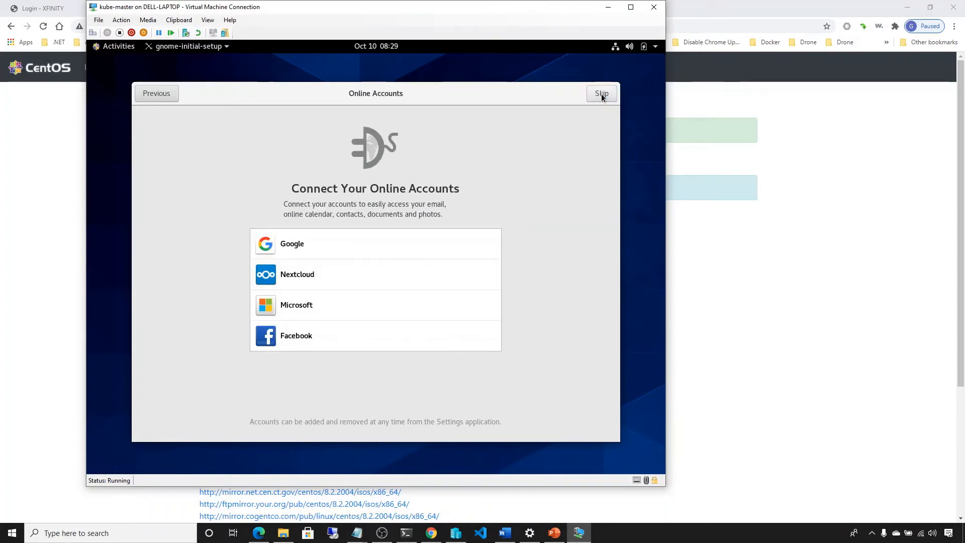
left_click(601, 95)
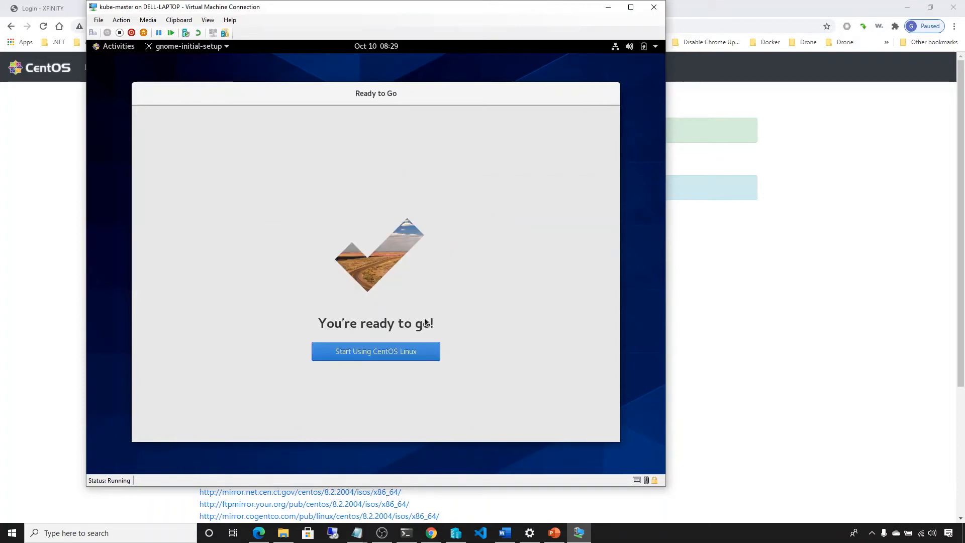
left_click(401, 355)
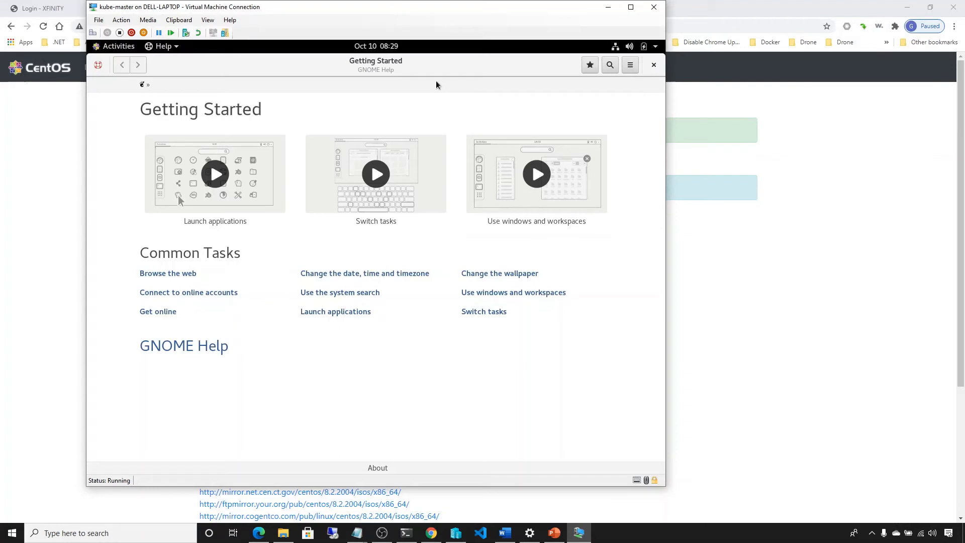
Step: Open a Terminal window on the kube-master desktop
left_click(112, 51)
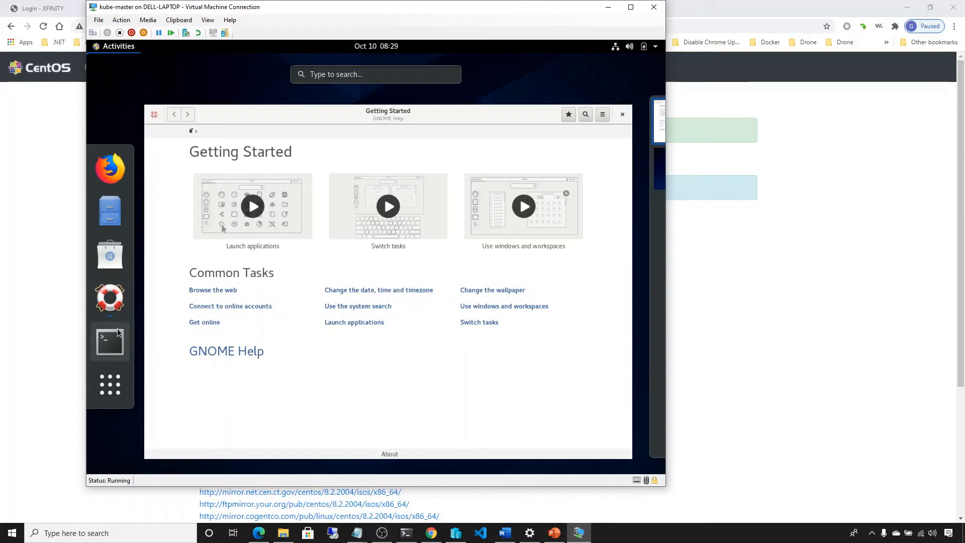
left_click(111, 341)
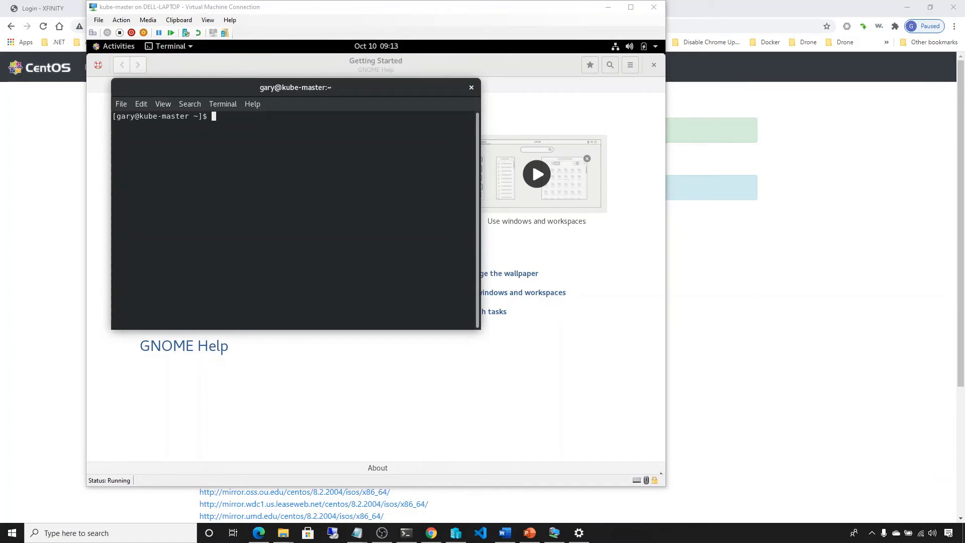
Step: Switch from the virtual machine to the administrator PowerShell window on the Windows host
left_click(338, 371)
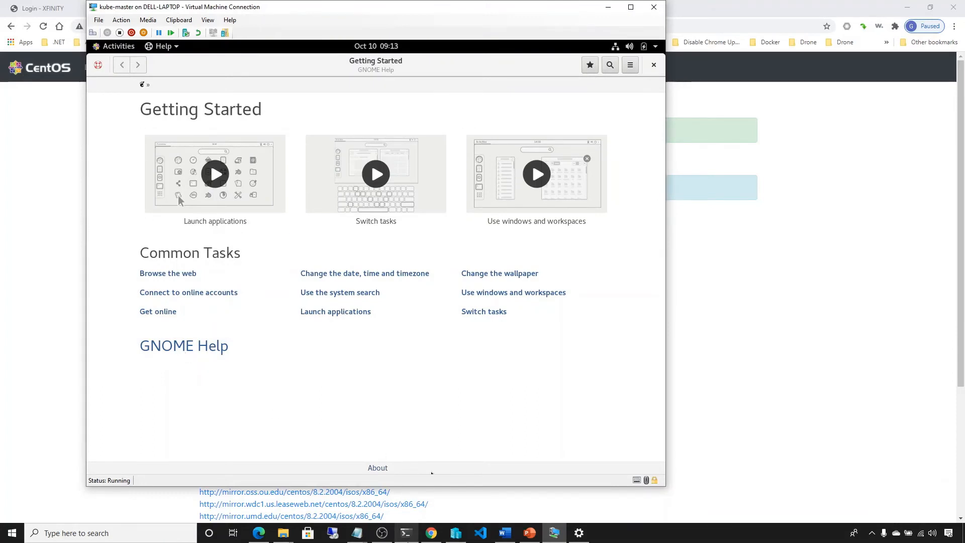
mouse_move(408, 537)
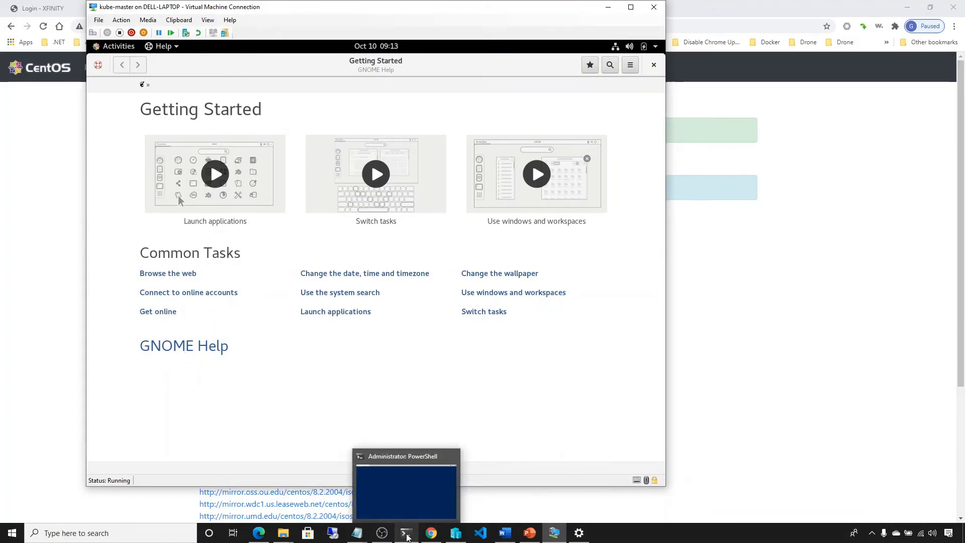
left_click(407, 536)
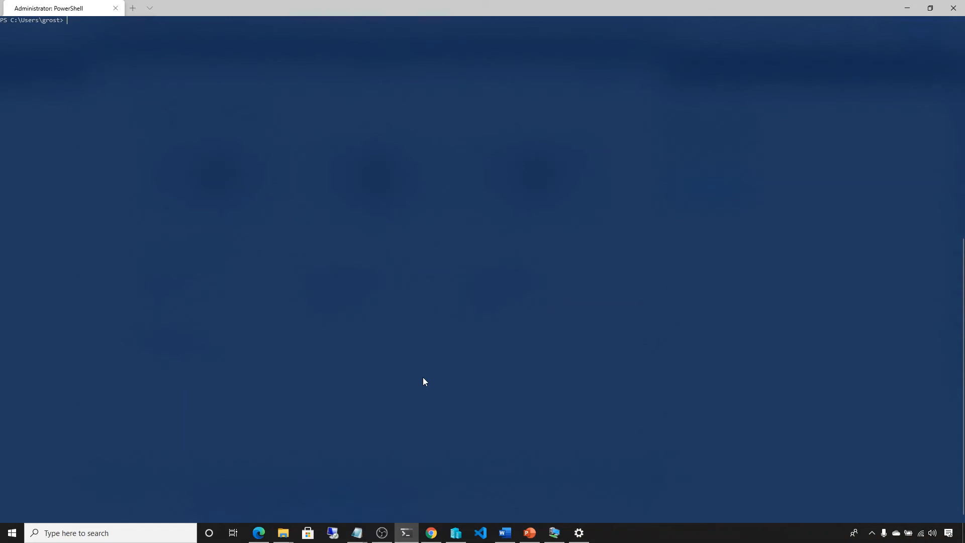
Step: Enter Add-WindowsCapability -Online -Name OpenSSH.Client* at the PowerShell prompt and clear it without running it
type("Add-WindowsCapability -Online -Name OpenSSH.Client*")
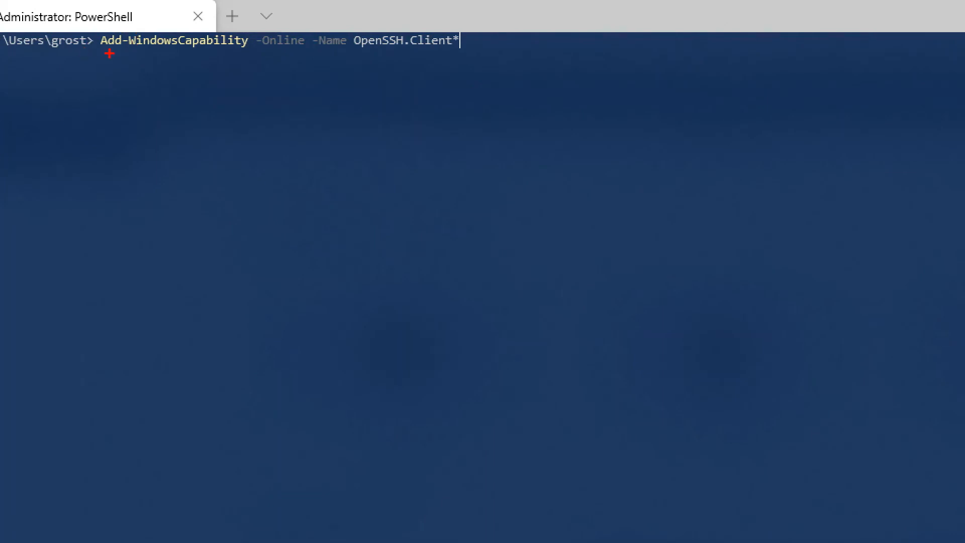
left_click_drag(101, 48, 453, 56)
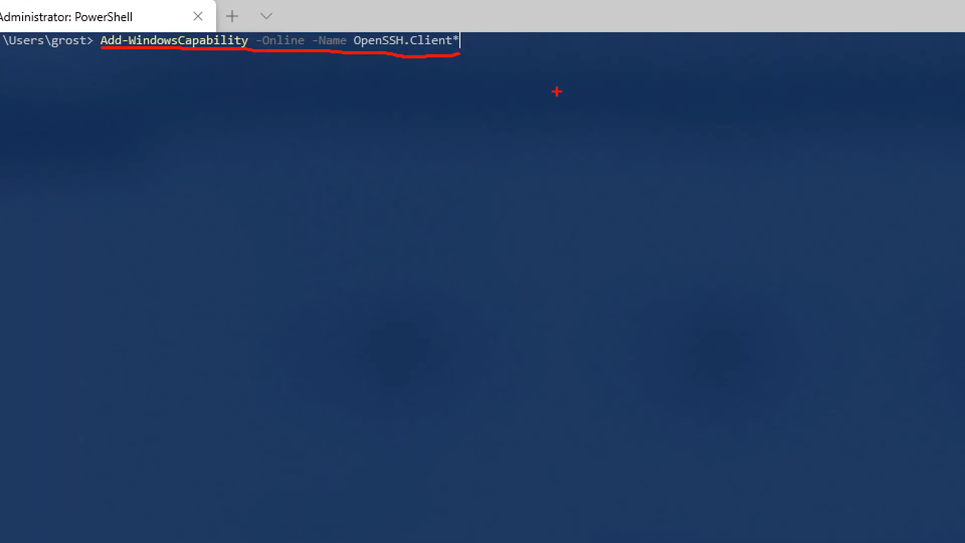
key("Escape")
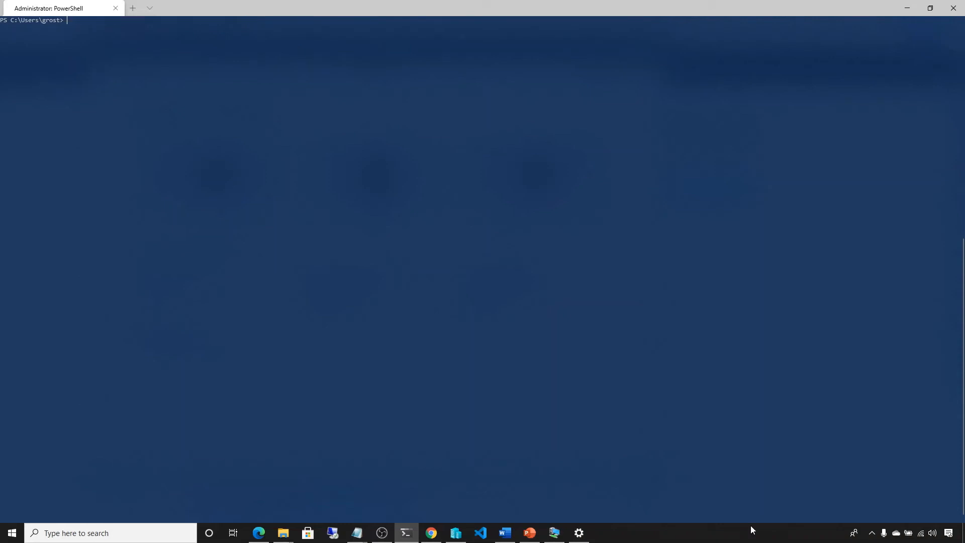
left_click(741, 539)
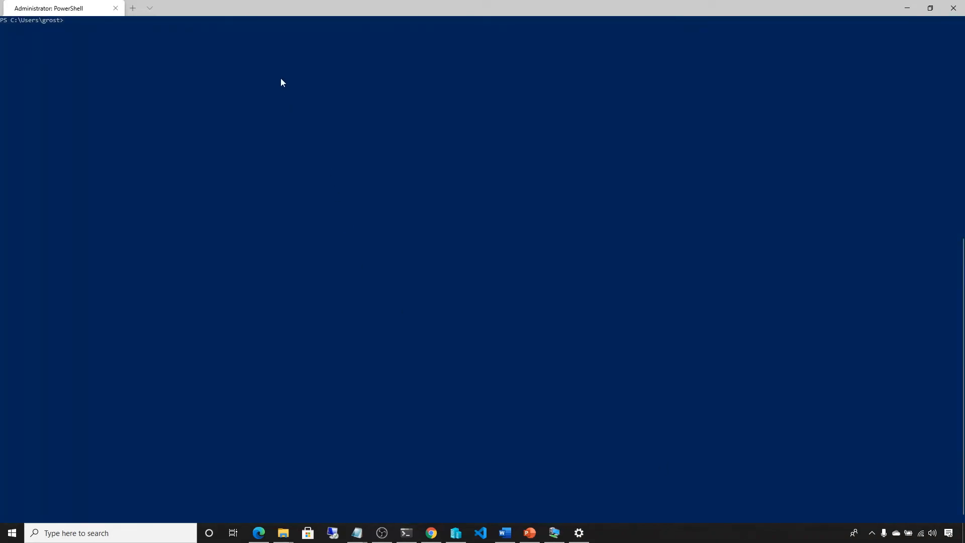
Step: Begin entering an ssh command at the host's PowerShell prompt
left_click(275, 61)
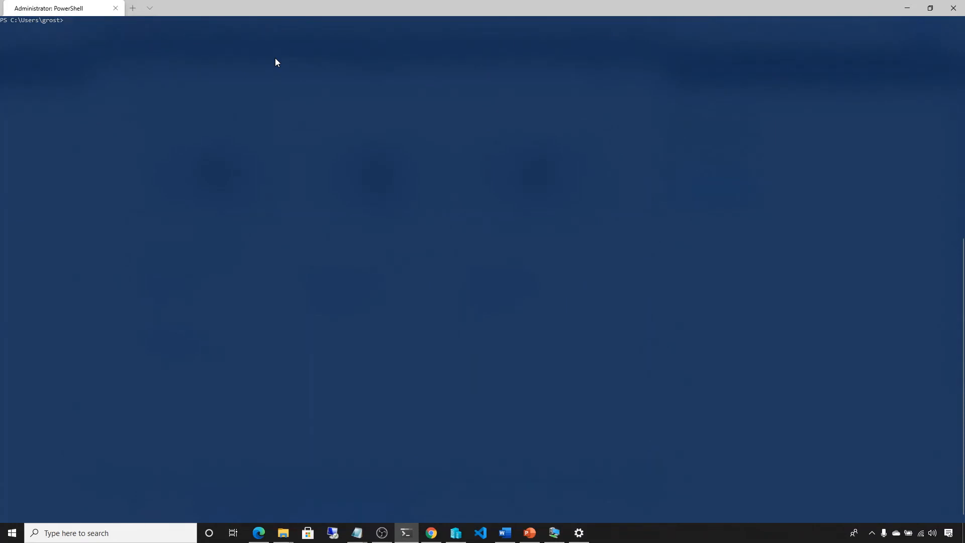
type("ss")
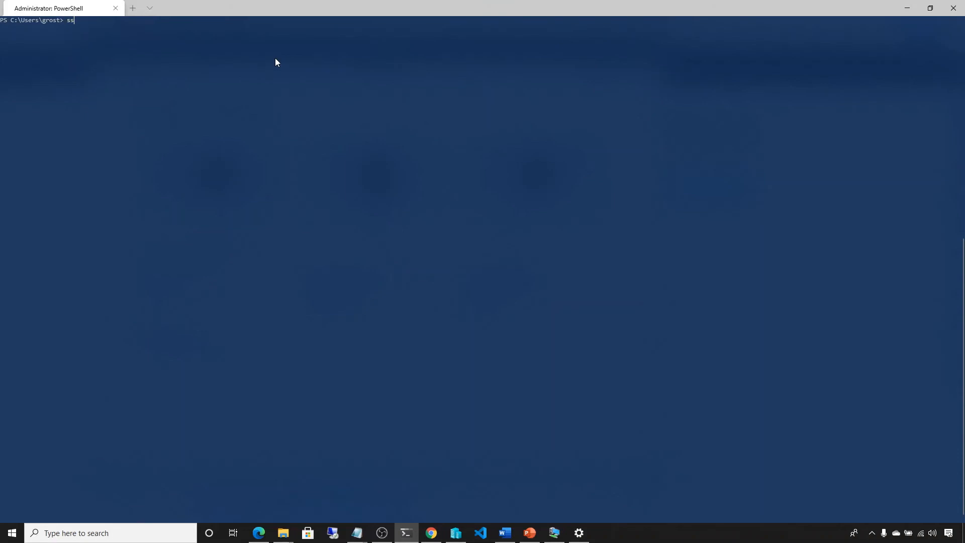